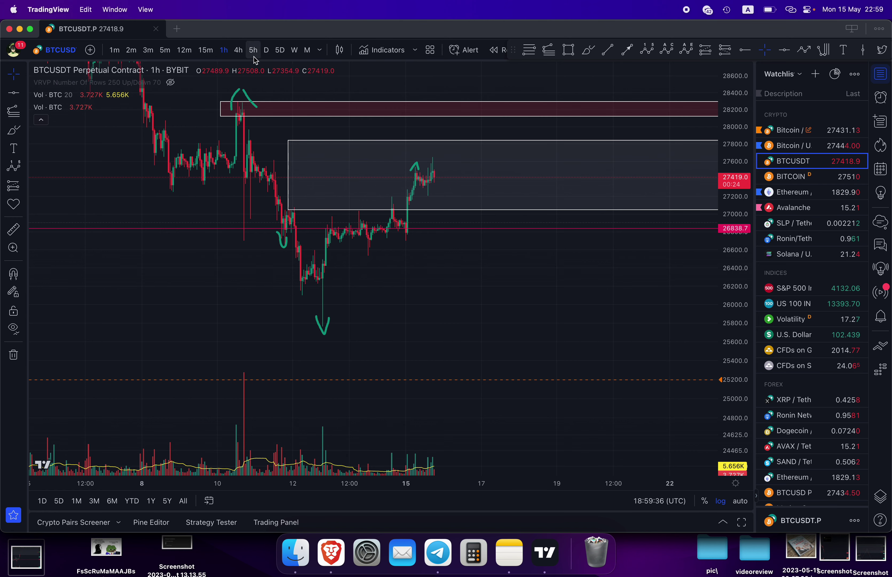
Switch the BTCUSDT chart to the daily timeframe and show the price history from mid-2022 to May 2023
{"action": "left_click", "coordinate": [266, 53]}
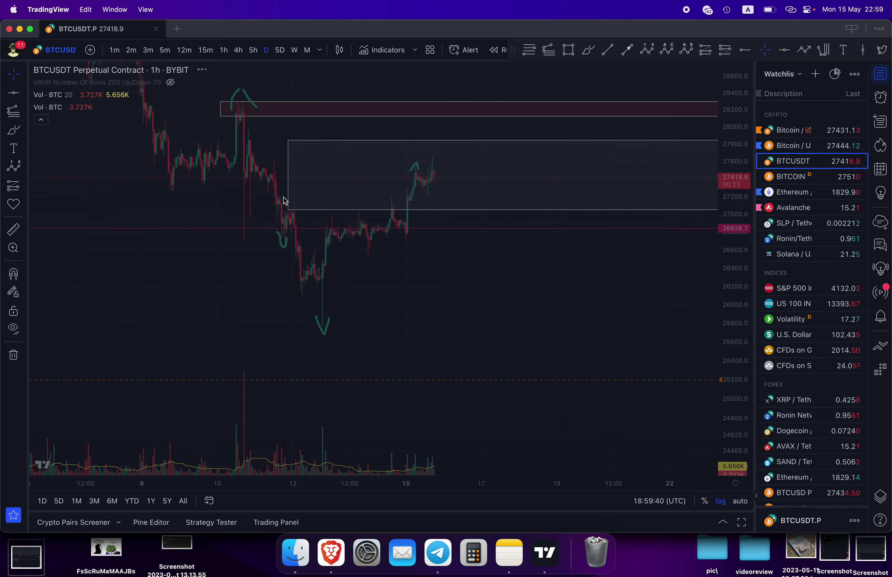
{"action": "scroll", "coordinate": [400, 267], "scroll_direction": "down", "scroll_amount": 3}
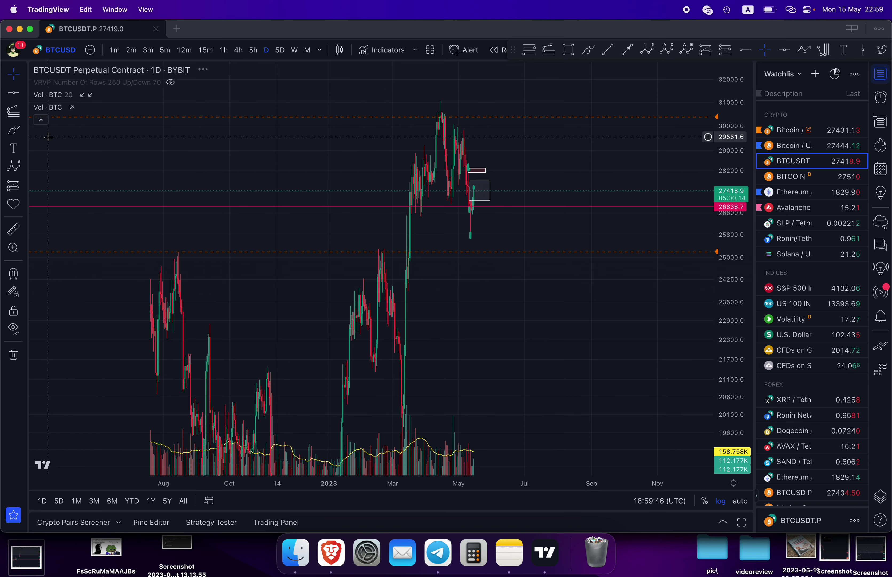
{"action": "left_click_drag", "start_coordinate": [442, 353], "coordinate": [423, 273]}
{"action": "left_click_drag", "start_coordinate": [725, 204], "coordinate": [722, 263]}
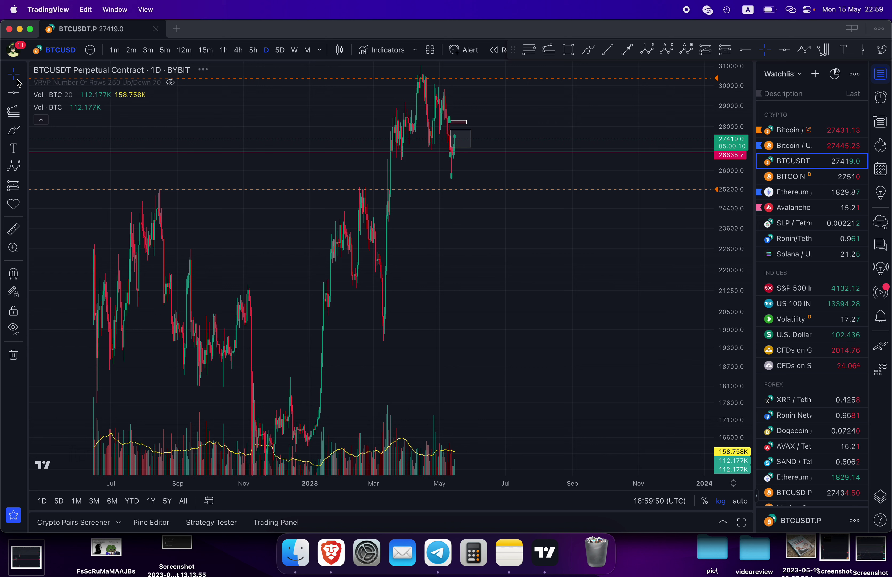
Draw an Elliott impulse wave from about 19,442 in March, through (3) at about 30,781 and (4) at about 25,582, to (5) at about 30,674
{"action": "left_click", "coordinate": [642, 55]}
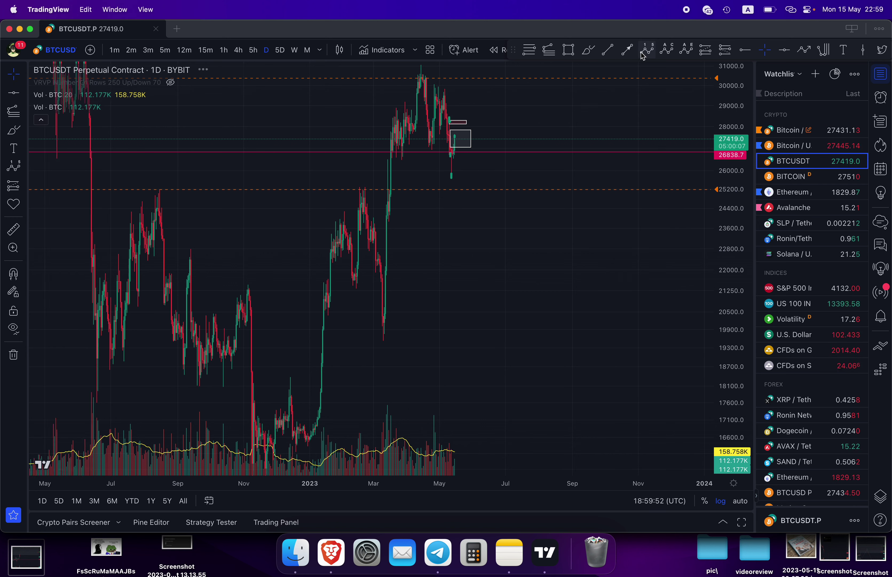
{"action": "left_click", "coordinate": [372, 343]}
{"action": "left_click", "coordinate": [382, 302]}
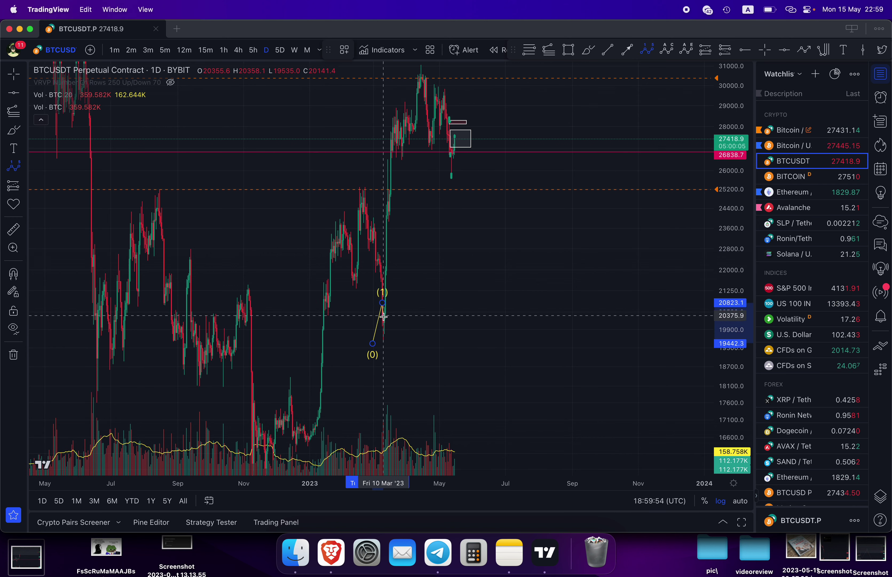
{"action": "left_click", "coordinate": [388, 329]}
{"action": "left_click", "coordinate": [421, 70]}
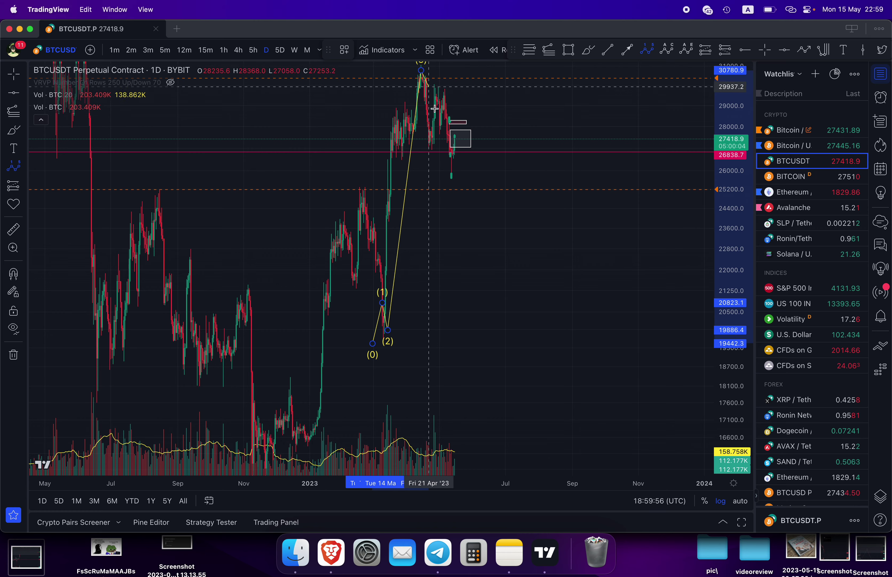
{"action": "left_click", "coordinate": [453, 180]}
{"action": "left_click", "coordinate": [500, 72]}
Draw a Fibonacci retracement from the March low at about 19,766 up to the level of the April high at about 31,157
{"action": "scroll", "coordinate": [555, 279], "scroll_direction": "right", "scroll_amount": 3}
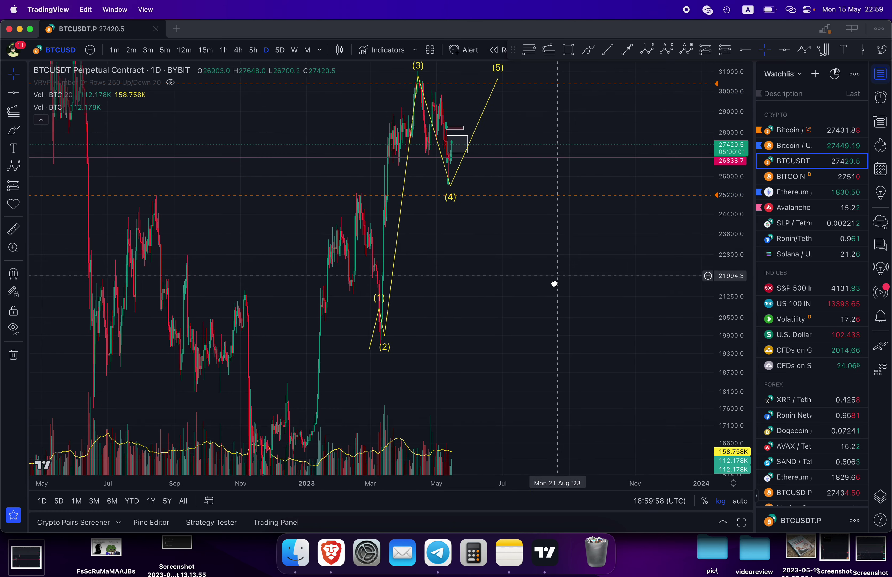
{"action": "scroll", "coordinate": [509, 258], "scroll_direction": "up", "scroll_amount": 2}
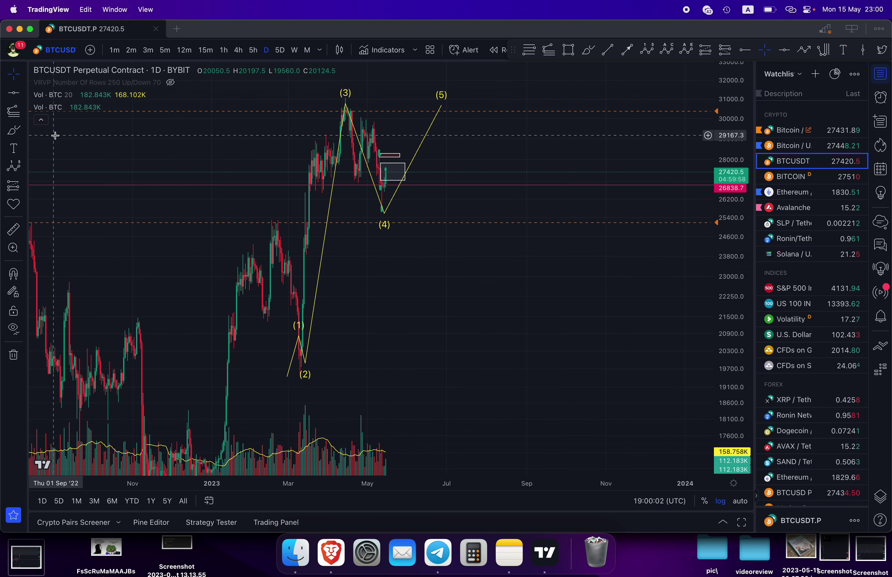
{"action": "left_click", "coordinate": [529, 50]}
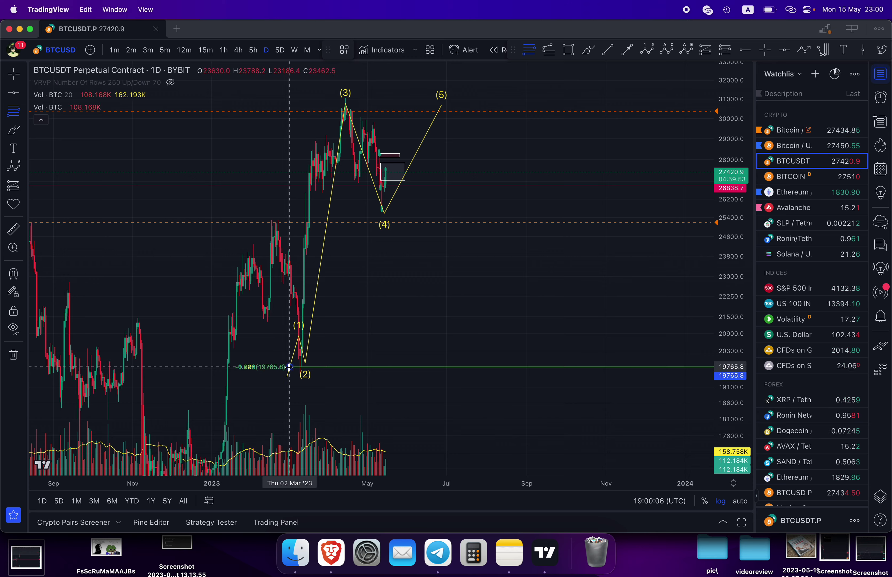
{"action": "left_click", "coordinate": [289, 366]}
{"action": "left_click", "coordinate": [310, 98]}
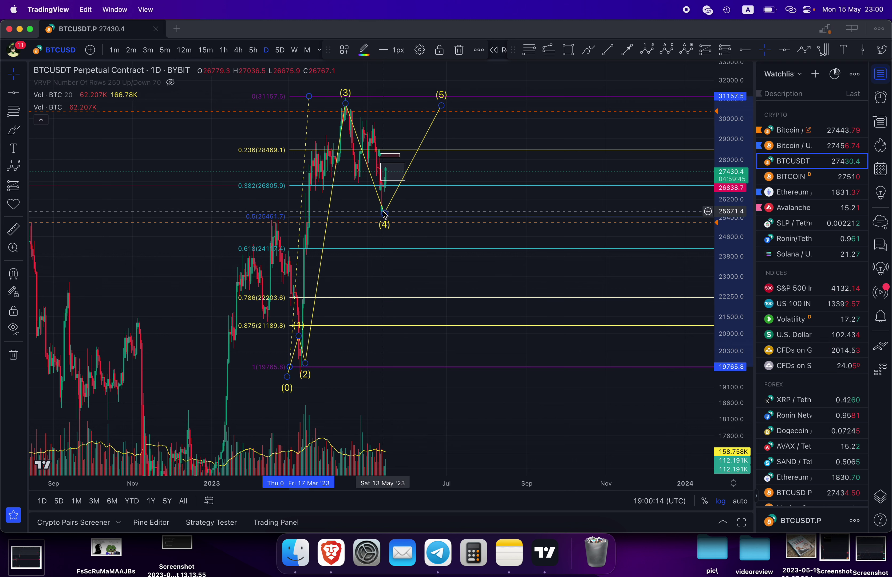
Move wave point (4) to about 25,716 on 22 May and raise wave point (3) to about 31,103
{"action": "left_click_drag", "start_coordinate": [384, 214], "coordinate": [397, 212]}
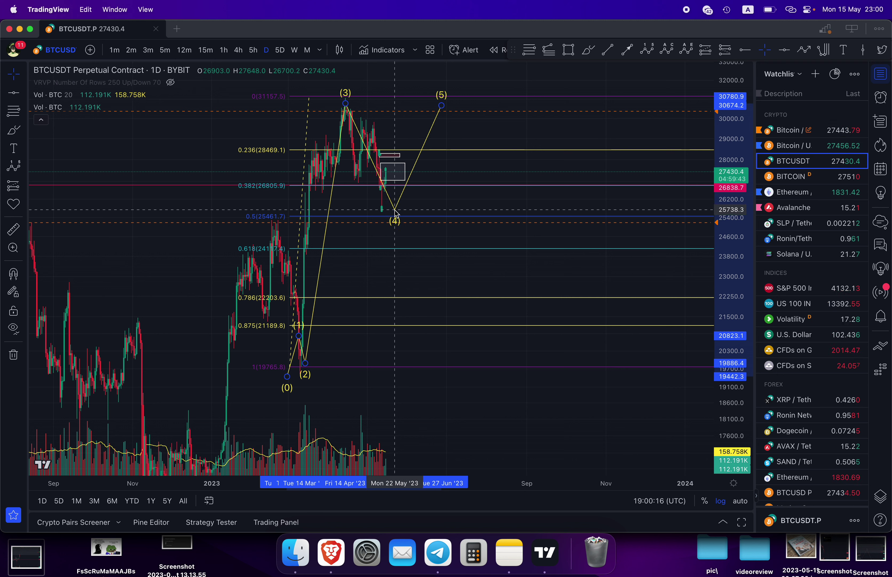
{"action": "left_click", "coordinate": [396, 211]}
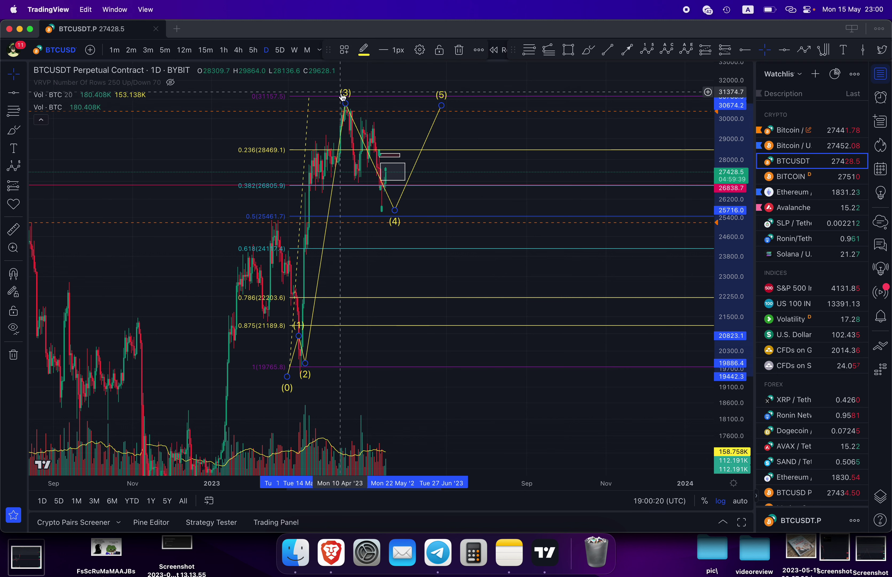
{"action": "left_click_drag", "start_coordinate": [345, 103], "coordinate": [344, 97]}
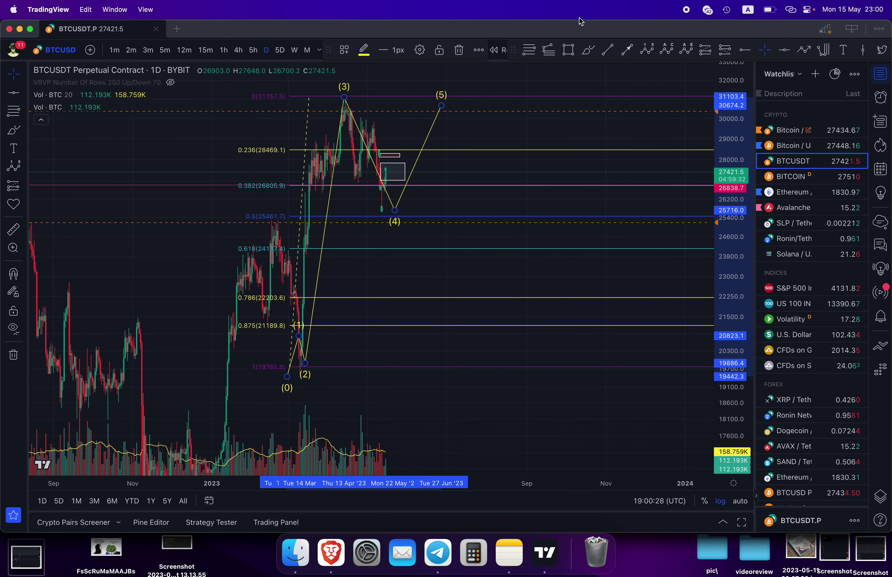
Draw a rectangle covering the zone between the 0.382 and 0.618 retracement levels, from 22 April to 31 July
{"action": "left_click", "coordinate": [569, 49]}
{"action": "left_click_drag", "start_coordinate": [355, 185], "coordinate": [486, 249]}
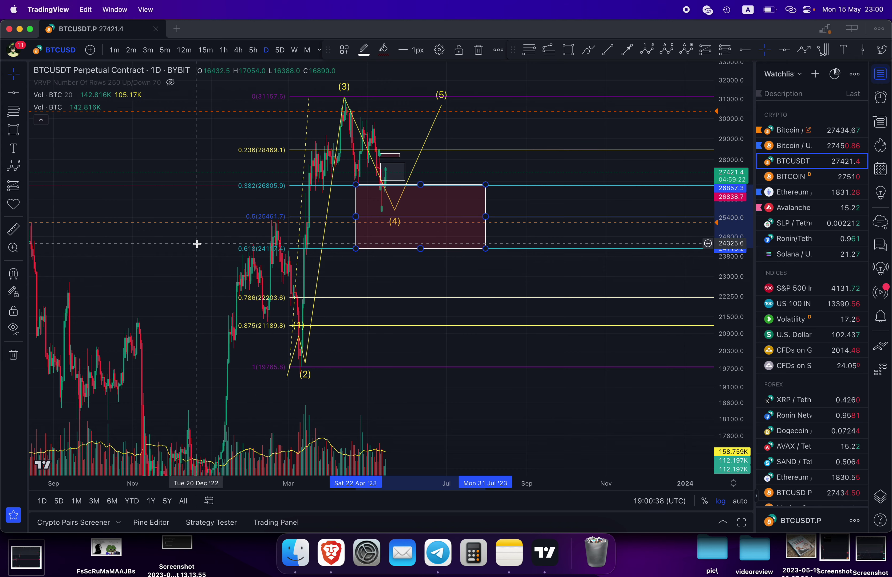
Reposition wave point (4) to about 25,582 on 16 May
{"action": "left_click_drag", "start_coordinate": [197, 243], "coordinate": [265, 219]}
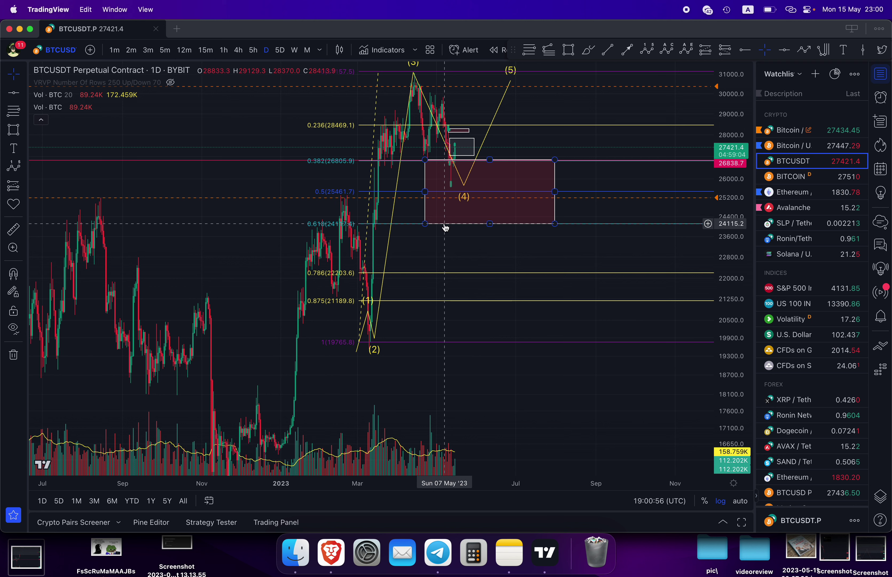
{"action": "left_click_drag", "start_coordinate": [466, 190], "coordinate": [469, 188]}
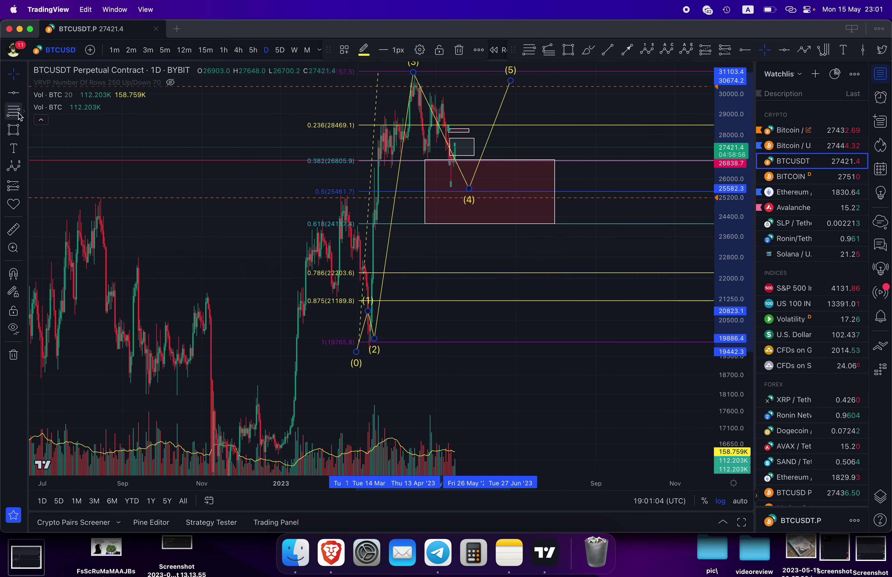
{"action": "left_click_drag", "start_coordinate": [470, 189], "coordinate": [456, 188]}
{"action": "scroll", "coordinate": [453, 186], "scroll_direction": "up", "scroll_amount": 5}
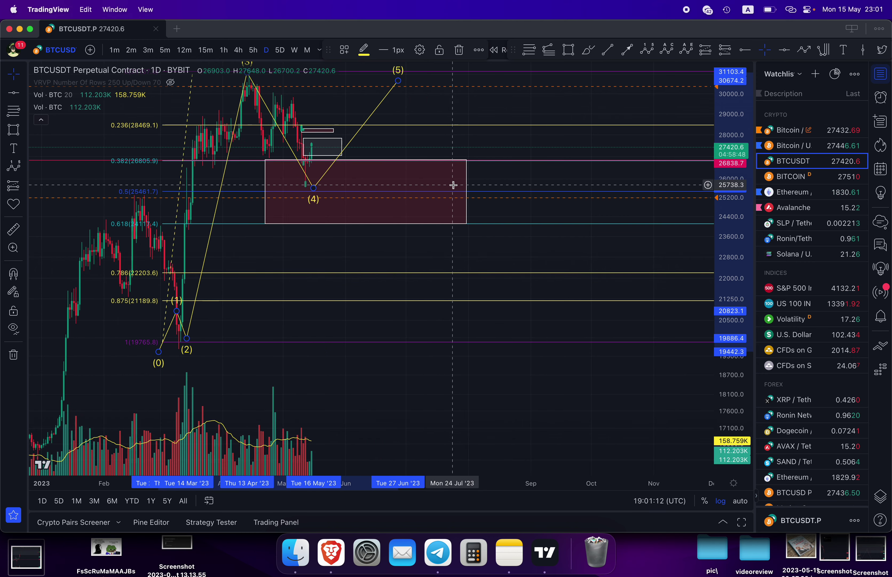
{"action": "scroll", "coordinate": [621, 183], "scroll_direction": "left", "scroll_amount": 4}
Delete the Fibonacci retracement drawing from the chart
{"action": "left_click", "coordinate": [513, 173]}
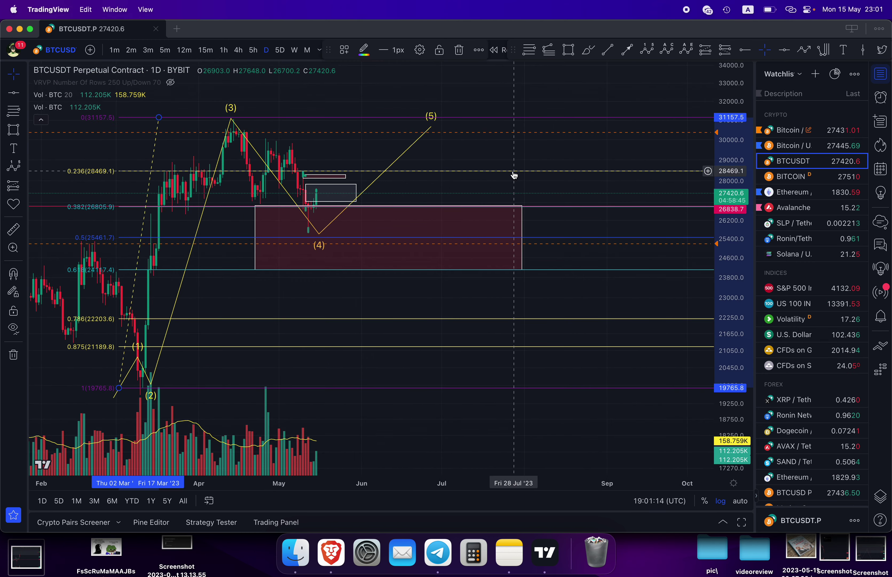
{"action": "key", "text": "Delete"}
{"action": "scroll", "coordinate": [466, 181], "scroll_direction": "up", "scroll_amount": 3}
{"action": "scroll", "coordinate": [394, 211], "scroll_direction": "left", "scroll_amount": 4}
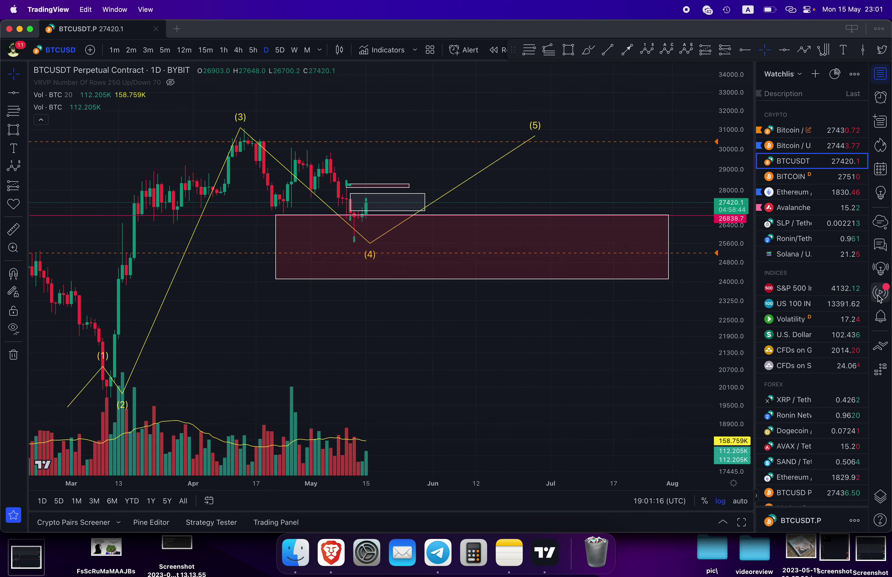
Examine the recent price action around wave point (4) and the upper edge of the red zone
{"action": "left_click_drag", "start_coordinate": [740, 355], "coordinate": [740, 122]}
{"action": "left_click_drag", "start_coordinate": [552, 109], "coordinate": [587, 139]}
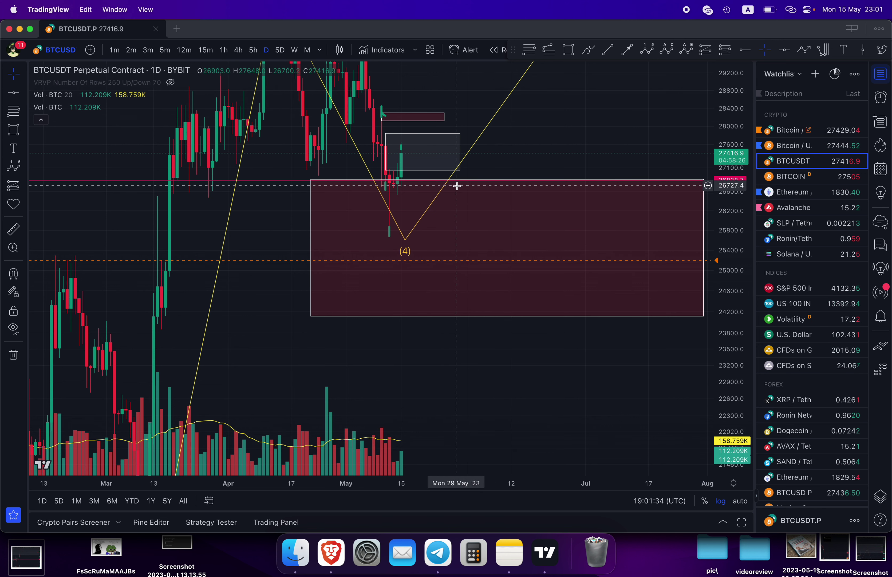
{"action": "scroll", "coordinate": [441, 186], "scroll_direction": "right", "scroll_amount": 6}
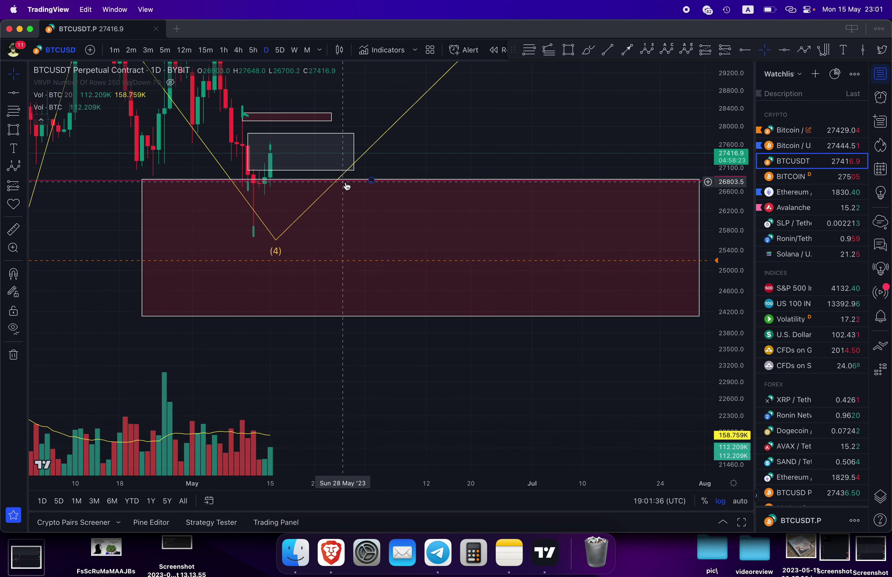
{"action": "scroll", "coordinate": [351, 189], "scroll_direction": "left", "scroll_amount": 8}
{"action": "scroll", "coordinate": [375, 190], "scroll_direction": "down", "scroll_amount": 3}
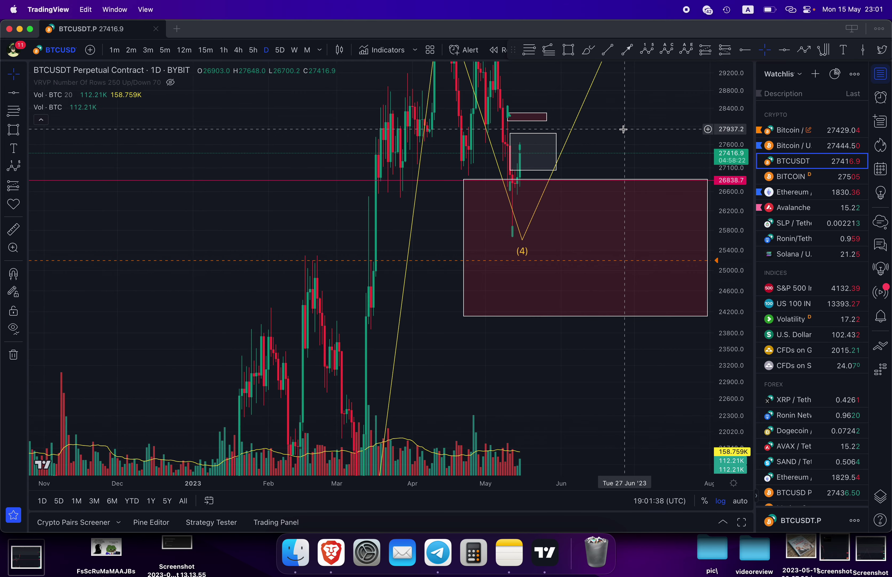
{"action": "scroll", "coordinate": [525, 176], "scroll_direction": "right", "scroll_amount": 2}
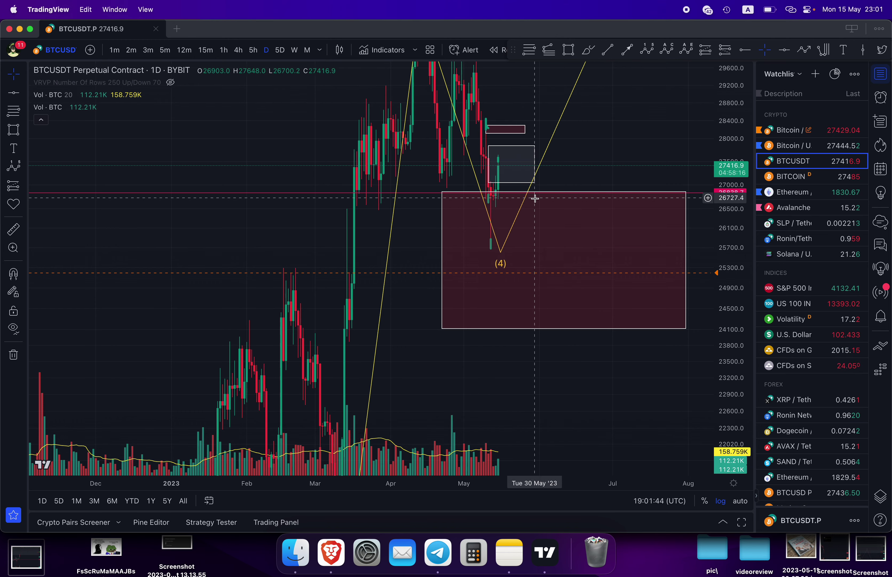
Move wave point (4) to about 25,552 on 13 May, at the latest price low
{"action": "scroll", "coordinate": [607, 131], "scroll_direction": "down", "scroll_amount": 5}
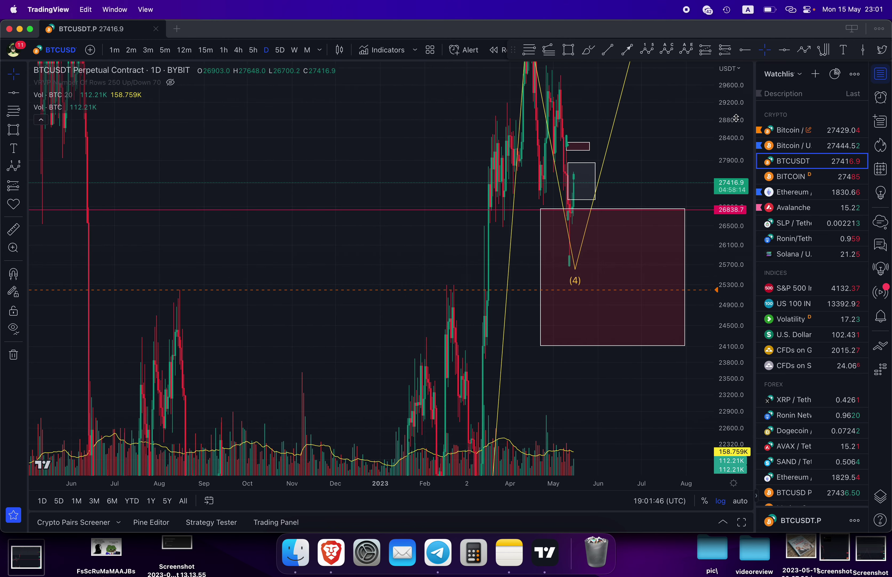
{"action": "left_click_drag", "start_coordinate": [736, 118], "coordinate": [726, 266]}
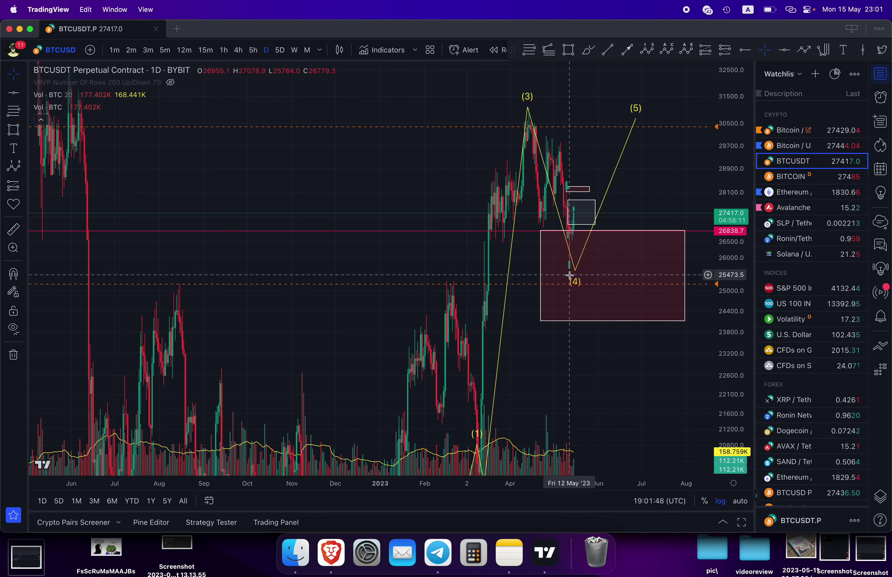
{"action": "left_click_drag", "start_coordinate": [575, 270], "coordinate": [571, 272]}
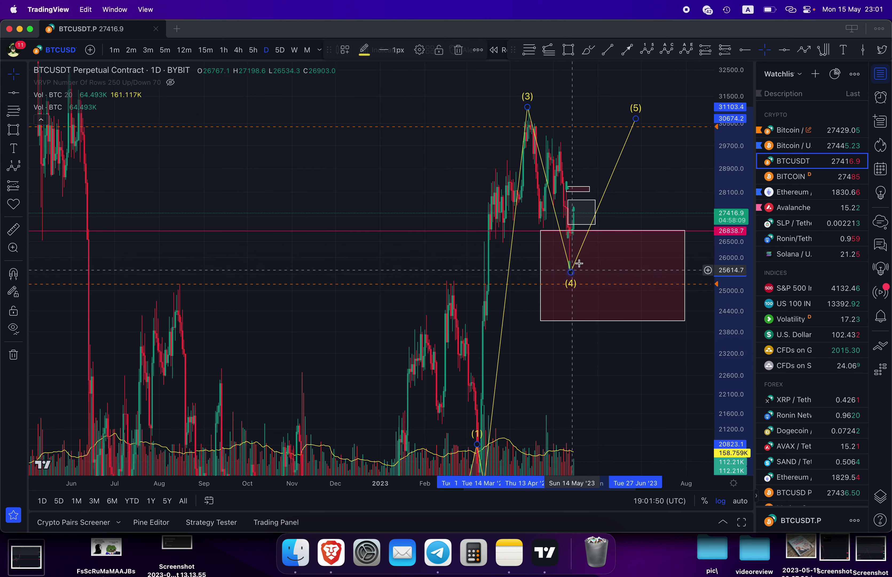
Draw a trend-based Fibonacci extension from about 19,529 to 31,138 and back to about 25,613 at the wave (4) level
{"action": "left_click_drag", "start_coordinate": [725, 143], "coordinate": [726, 225]}
{"action": "left_click_drag", "start_coordinate": [556, 389], "coordinate": [560, 329]}
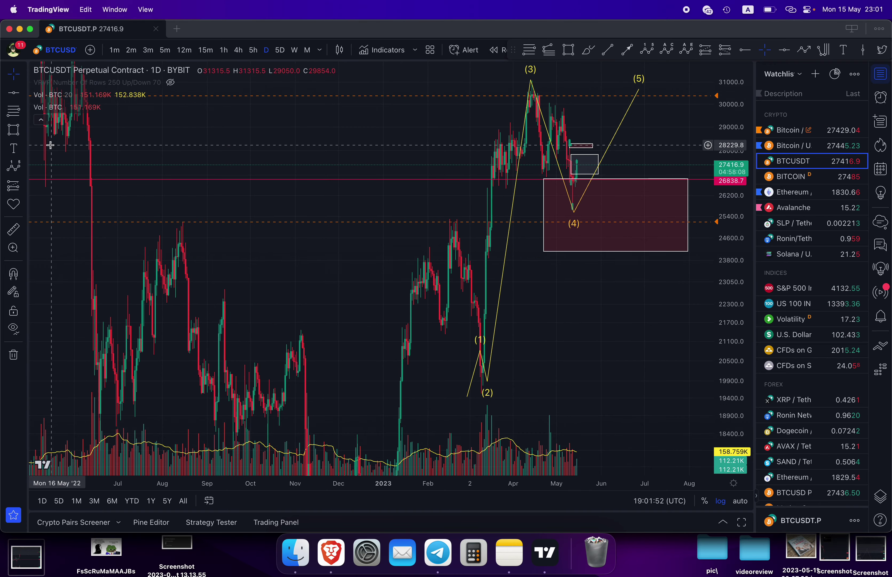
{"action": "left_click", "coordinate": [548, 50]}
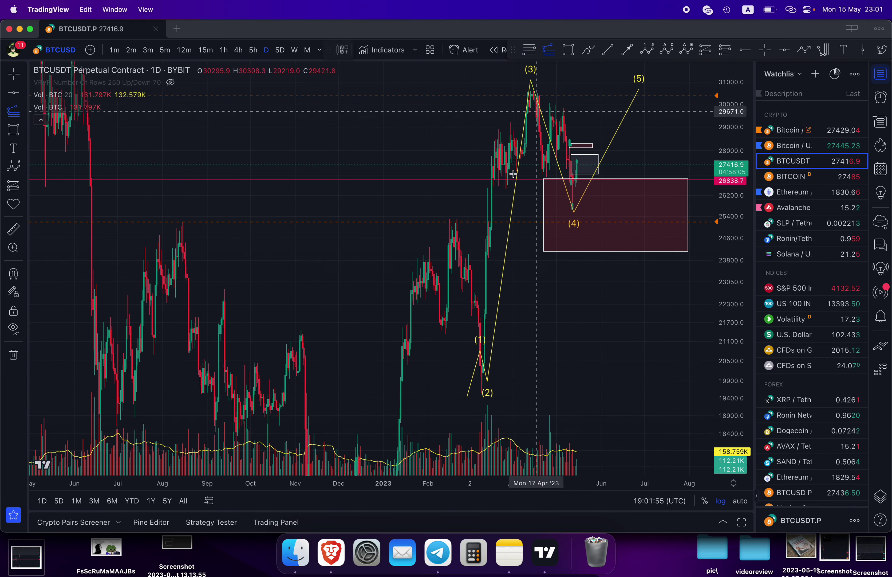
{"action": "left_click", "coordinate": [464, 394]}
{"action": "left_click", "coordinate": [461, 87]}
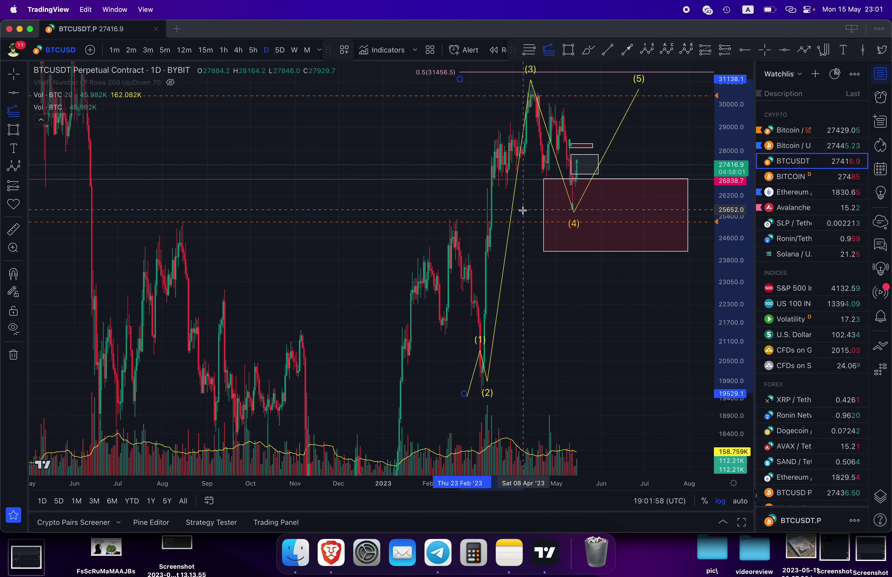
{"action": "left_click", "coordinate": [525, 214]}
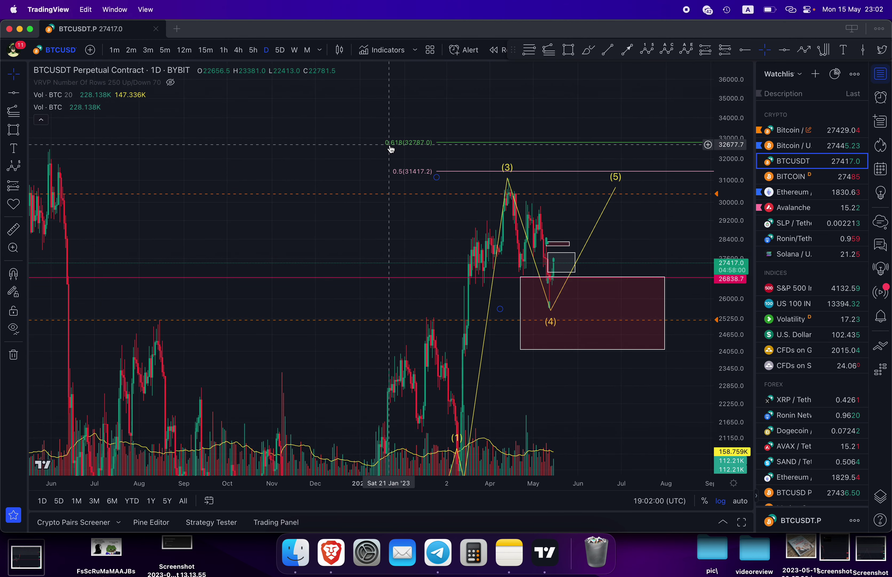
Raise wave point (5) to the 0.618 extension level at about 32,778 and draw a target rectangle from there up to about 33,157
{"action": "left_click_drag", "start_coordinate": [615, 187], "coordinate": [612, 143]}
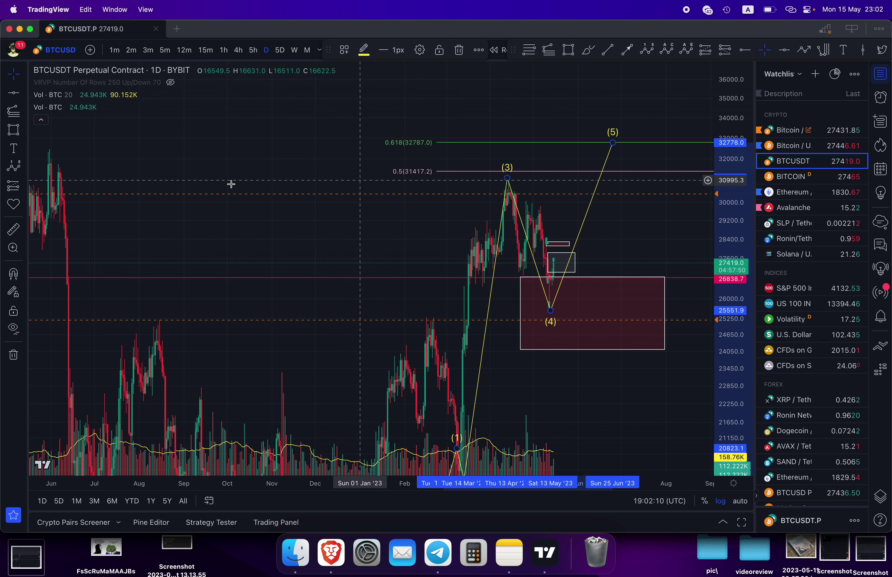
{"action": "left_click_drag", "start_coordinate": [474, 135], "coordinate": [680, 145]}
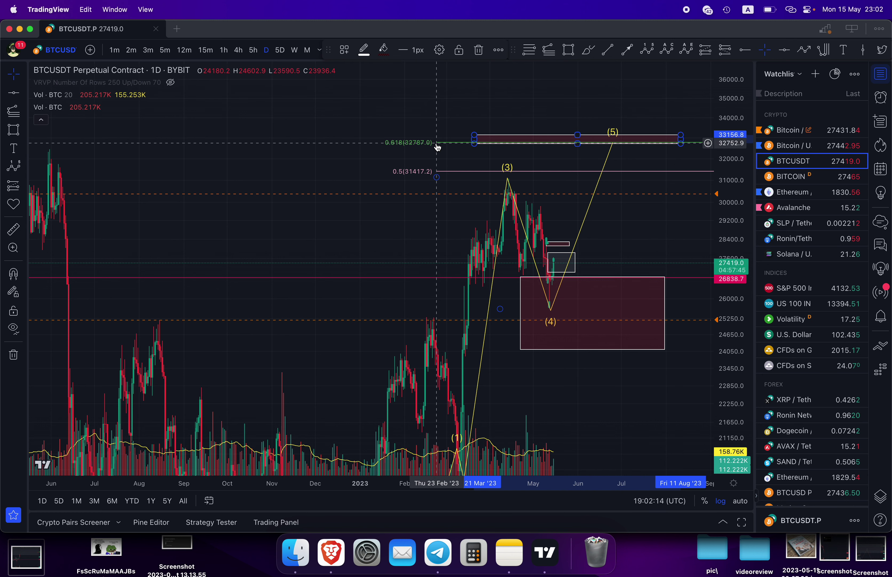
{"action": "left_click", "coordinate": [437, 177]}
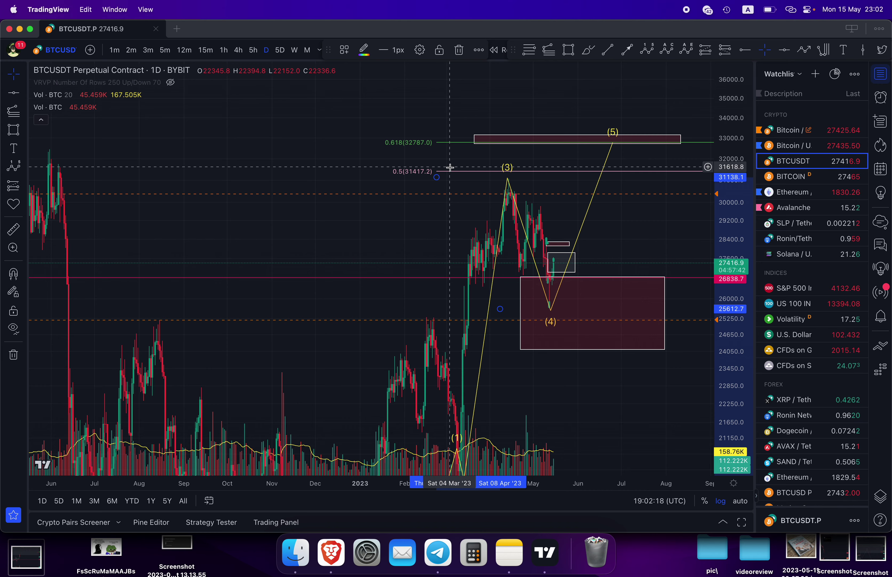
{"action": "scroll", "coordinate": [543, 266], "scroll_direction": "up", "scroll_amount": 5}
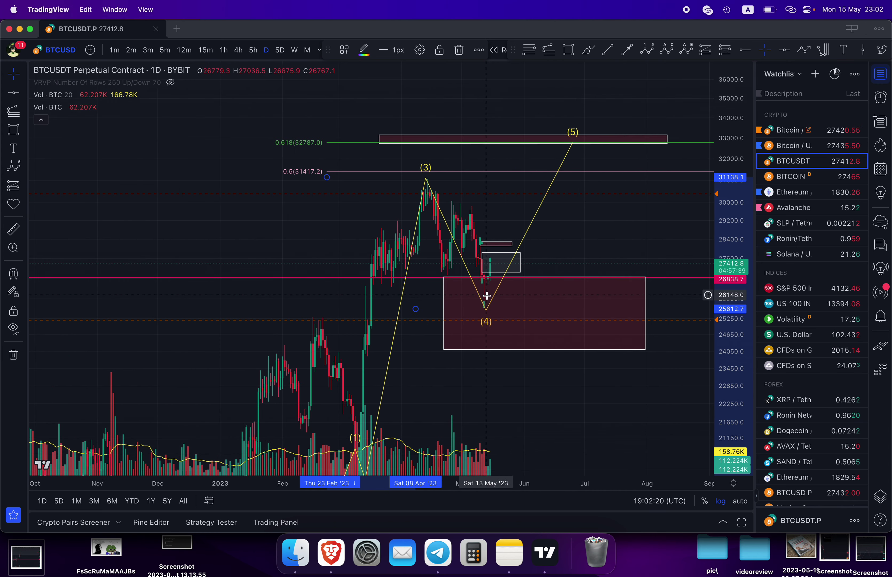
{"action": "left_click_drag", "start_coordinate": [492, 371], "coordinate": [533, 324]}
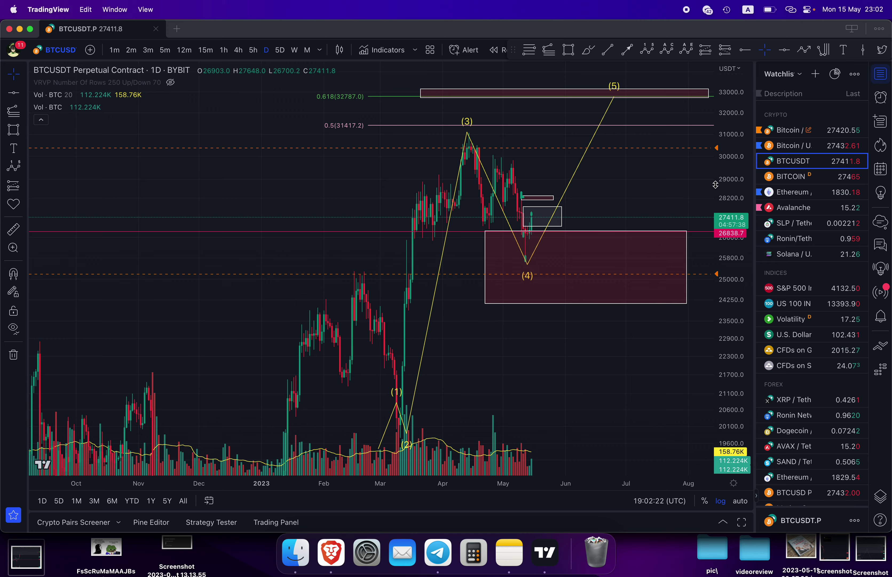
Move wave point (2) of the yellow impulse wave to about 19,848 on 12 March
{"action": "left_click_drag", "start_coordinate": [730, 160], "coordinate": [722, 251]}
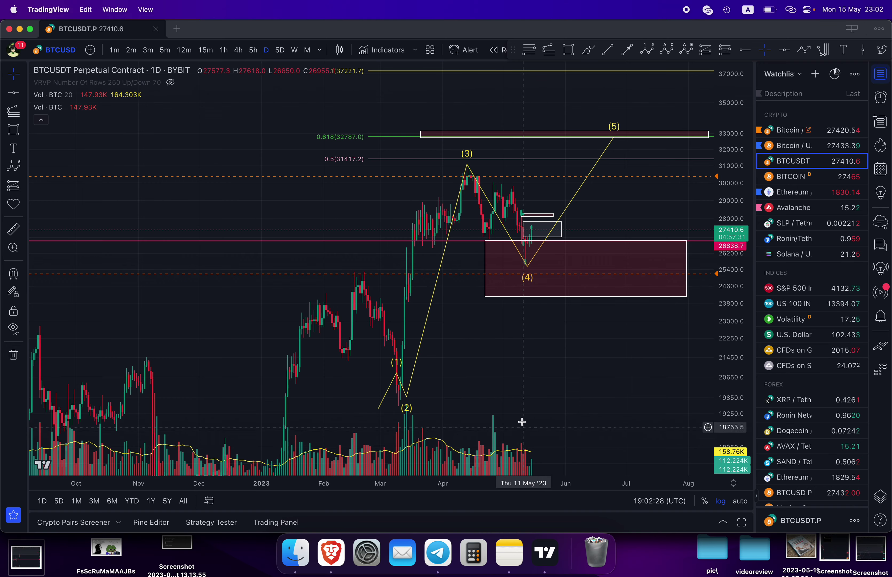
{"action": "left_click_drag", "start_coordinate": [566, 408], "coordinate": [573, 347]}
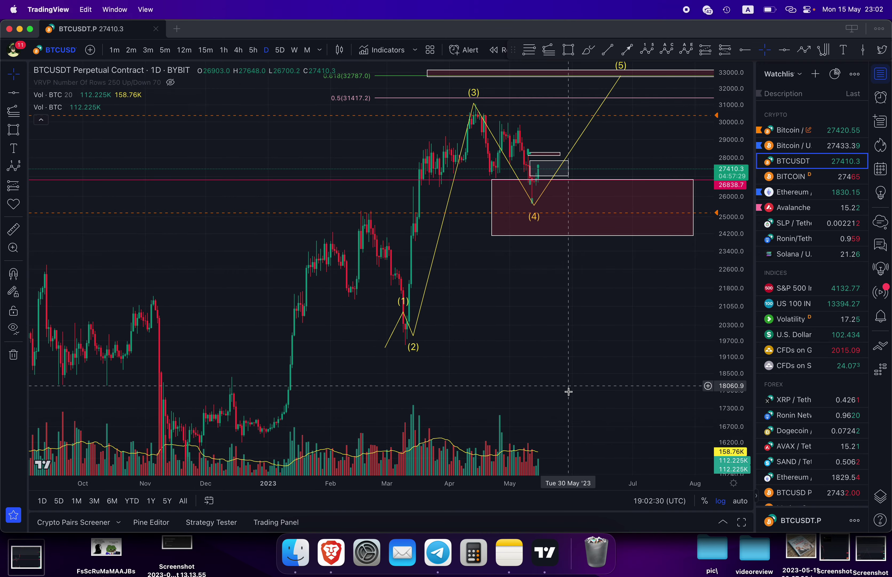
{"action": "left_click_drag", "start_coordinate": [568, 386], "coordinate": [551, 429]}
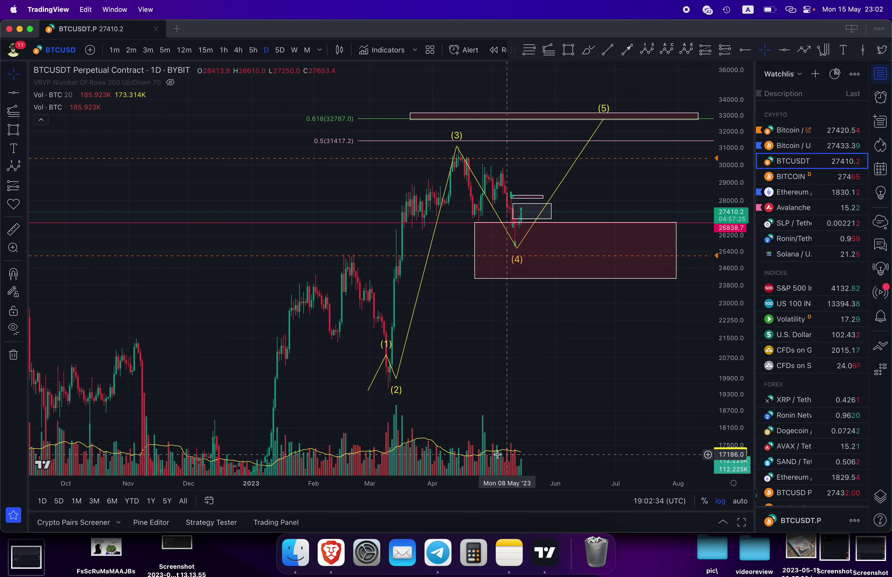
{"action": "left_click_drag", "start_coordinate": [398, 378], "coordinate": [392, 379]}
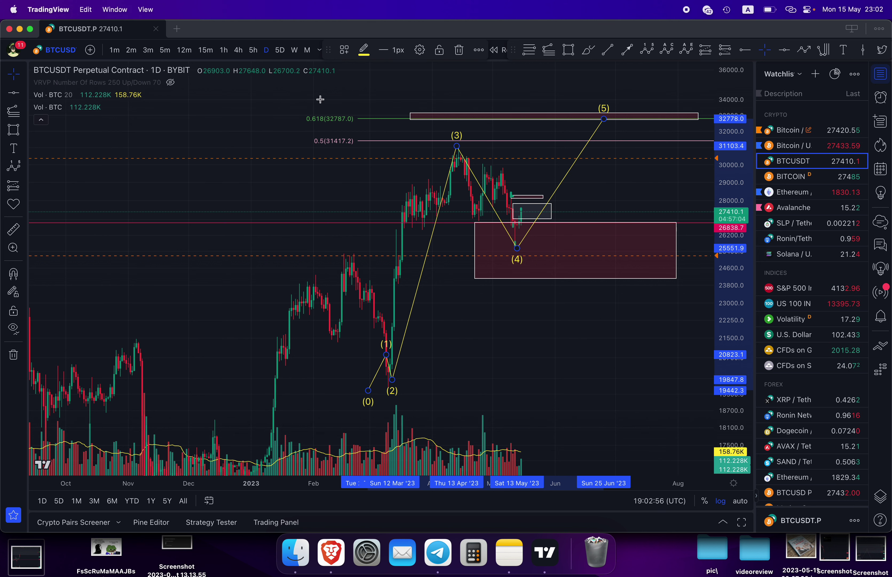
{"action": "left_click", "coordinate": [375, 119]}
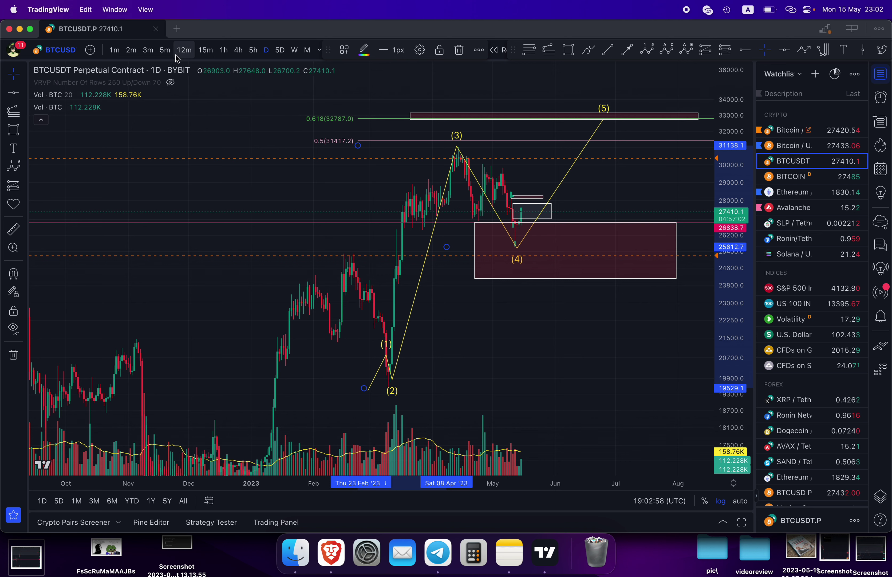
Switch the chart to the 5-hour interval and show the MACD pane below the price chart
{"action": "left_click", "coordinate": [222, 52]}
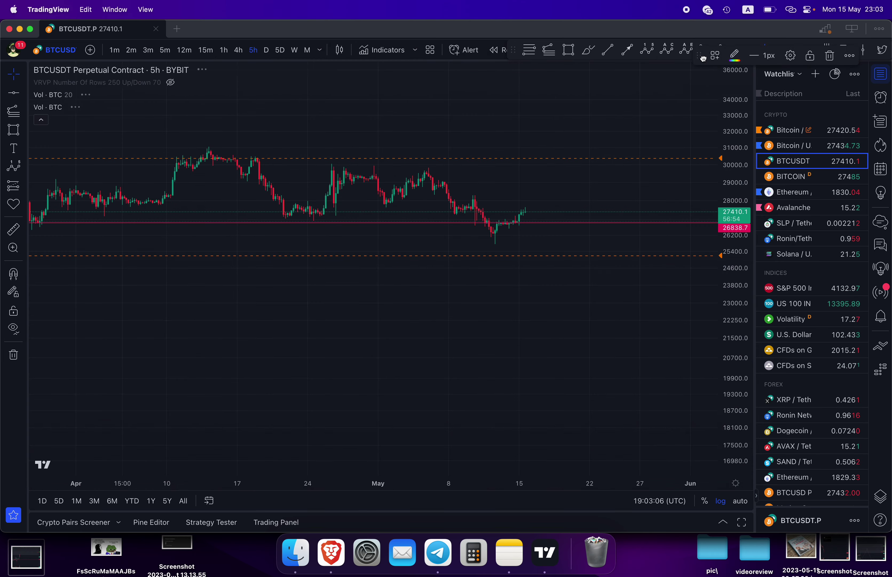
{"action": "scroll", "coordinate": [413, 251], "scroll_direction": "down", "scroll_amount": 5}
{"action": "left_click_drag", "start_coordinate": [569, 387], "coordinate": [457, 377]}
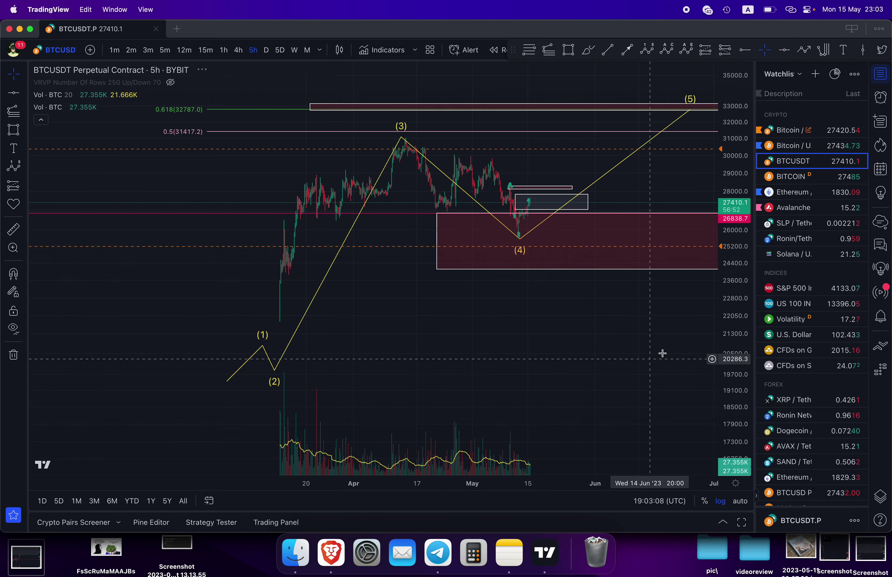
{"action": "left_click_drag", "start_coordinate": [736, 446], "coordinate": [736, 315]}
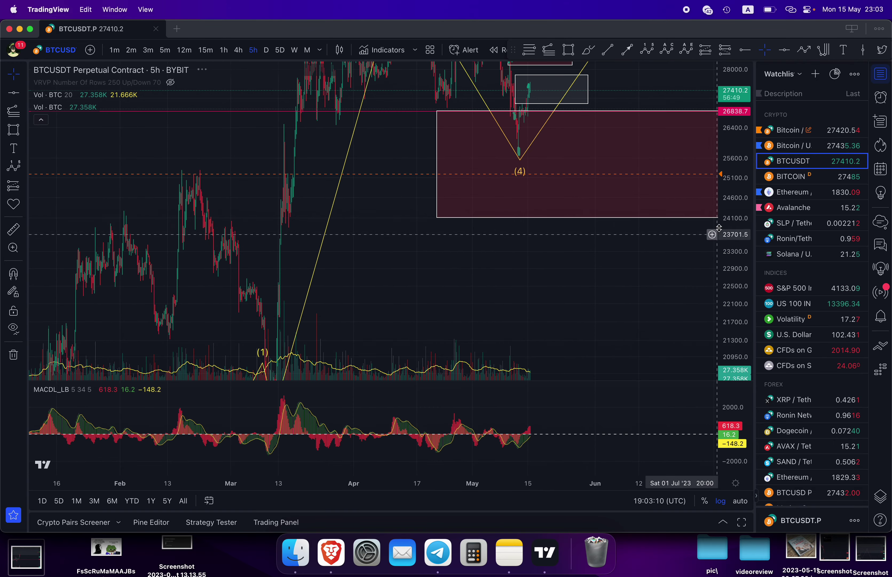
{"action": "scroll", "coordinate": [528, 428], "scroll_direction": "up", "scroll_amount": 2}
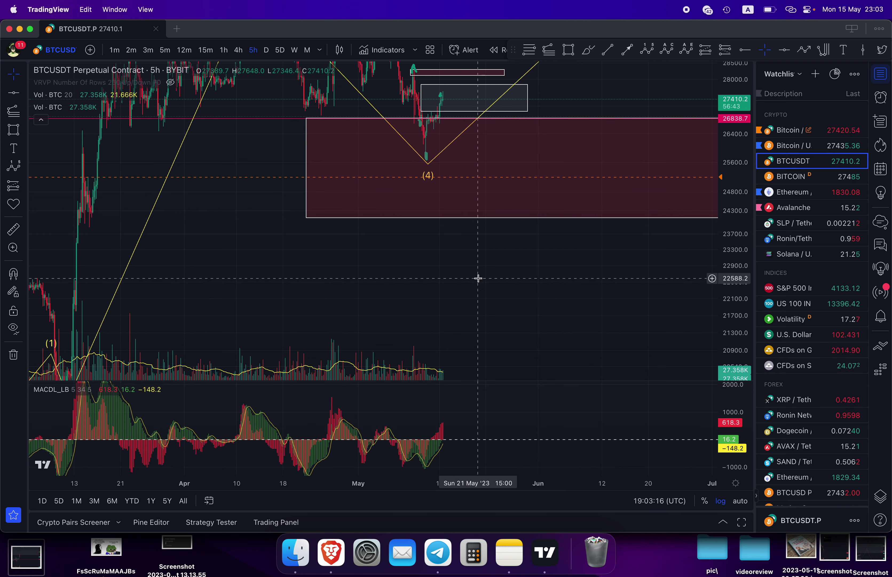
{"action": "left_click_drag", "start_coordinate": [478, 279], "coordinate": [513, 346]}
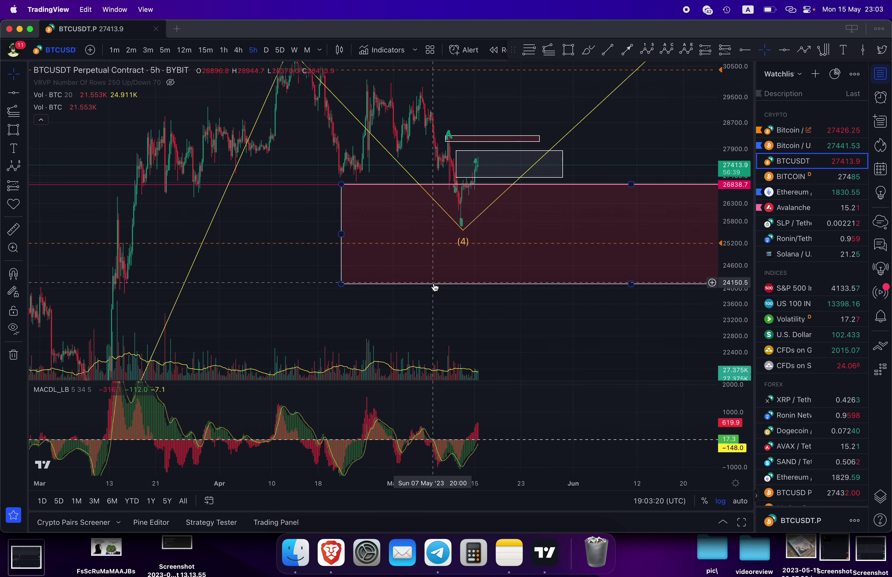
{"action": "scroll", "coordinate": [437, 288], "scroll_direction": "down", "scroll_amount": 5}
{"action": "left_click_drag", "start_coordinate": [541, 123], "coordinate": [398, 147]}
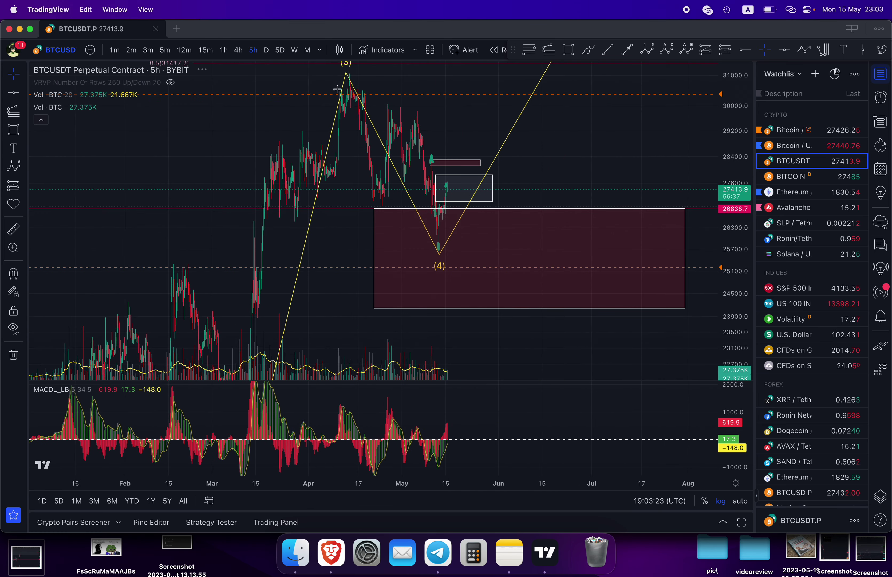
Delete the yellow Elliott impulse wave from the chart
{"action": "left_click", "coordinate": [405, 194]}
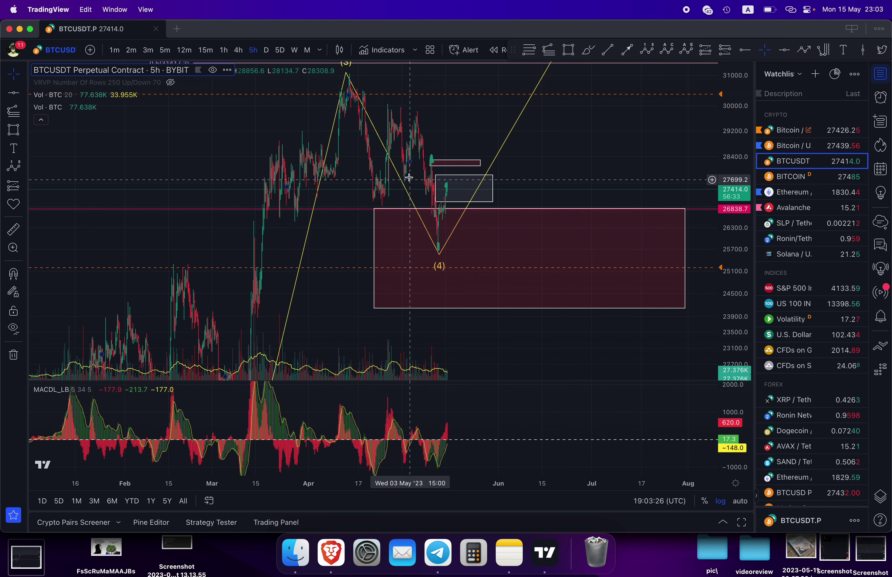
{"action": "left_click", "coordinate": [405, 189]}
{"action": "key", "text": "BackSpace"}
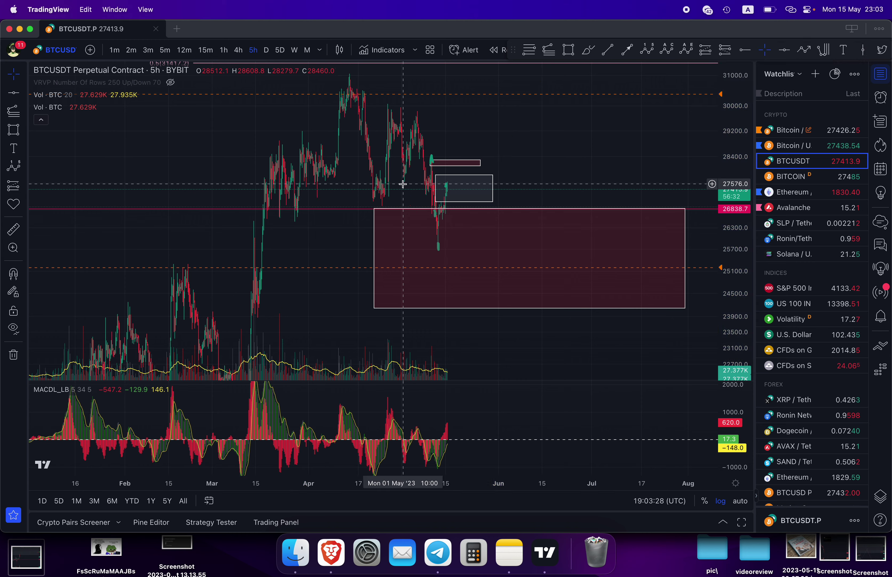
Draw an Elliott A-B-C correction from the April high at about 30,656 to 26,625, up to 29,549 and down to 25,735
{"action": "left_click_drag", "start_coordinate": [476, 173], "coordinate": [479, 183]}
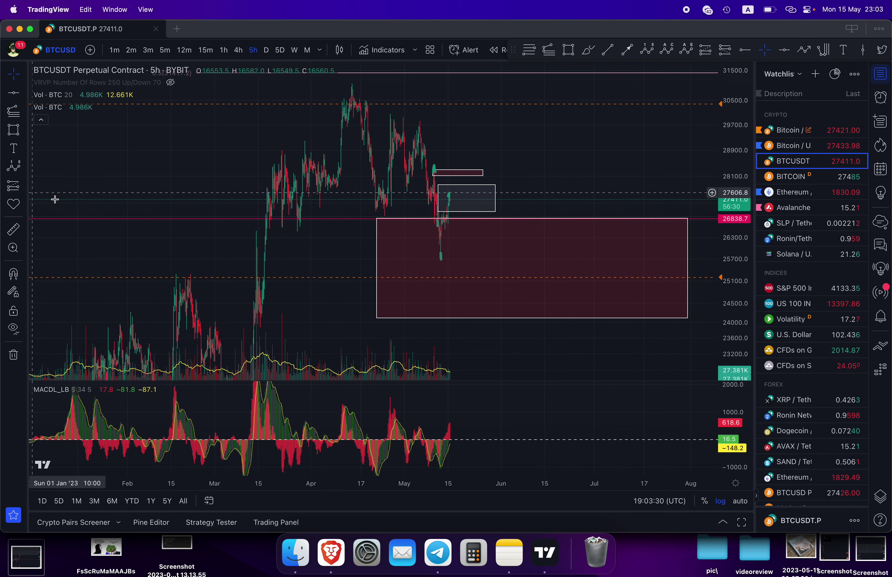
{"action": "left_click", "coordinate": [668, 53]}
{"action": "left_click", "coordinate": [348, 95]}
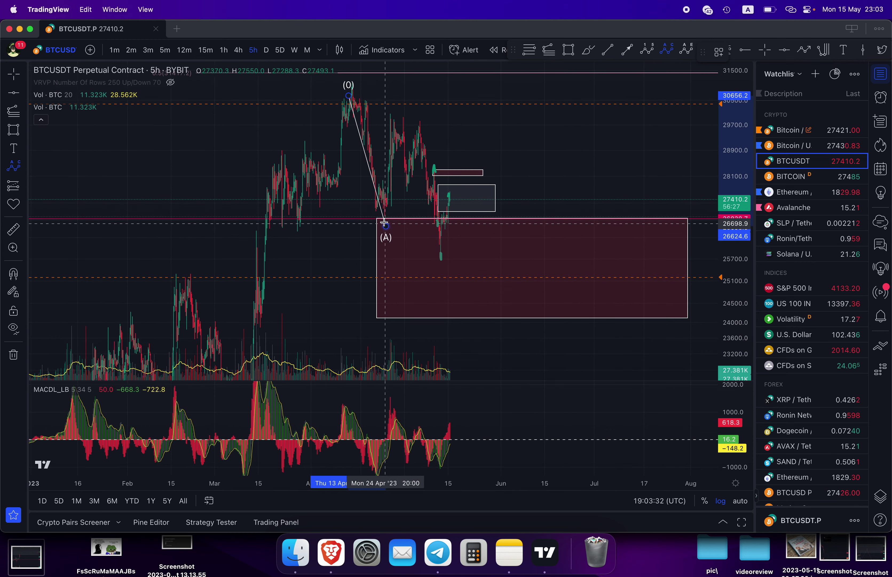
{"action": "left_click", "coordinate": [385, 226]}
{"action": "left_click", "coordinate": [409, 130]}
{"action": "left_click", "coordinate": [443, 266]}
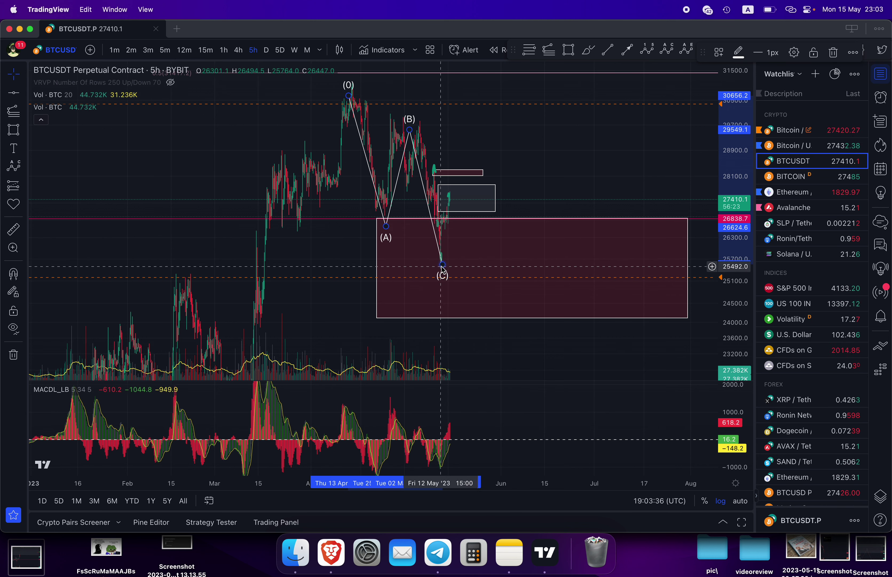
{"action": "left_click_drag", "start_coordinate": [442, 269], "coordinate": [440, 259]}
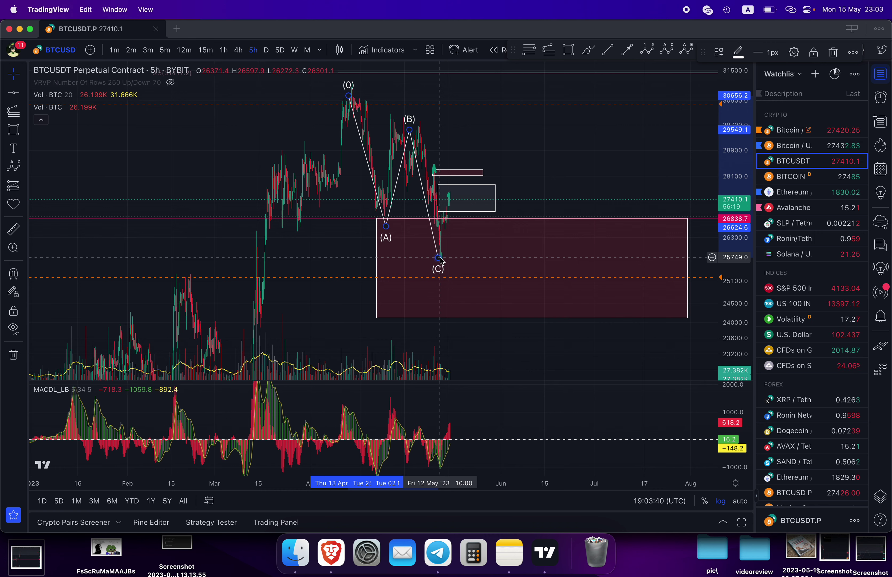
Raise wave point (B) to about 29,797 at the early May peak, and delete the whole A-B-C correction
{"action": "left_click_drag", "start_coordinate": [446, 244], "coordinate": [284, 246]}
{"action": "mouse_move", "coordinate": [239, 131]}
{"action": "left_mouse_down"}
{"action": "mouse_move", "coordinate": [251, 123]}
{"action": "mouse_move", "coordinate": [555, 149]}
{"action": "left_mouse_up"}
{"action": "scroll", "coordinate": [330, 148], "scroll_direction": "up", "scroll_amount": 4}
{"action": "left_click_drag", "start_coordinate": [733, 277], "coordinate": [733, 243]}
{"action": "double_click", "coordinate": [580, 159]}
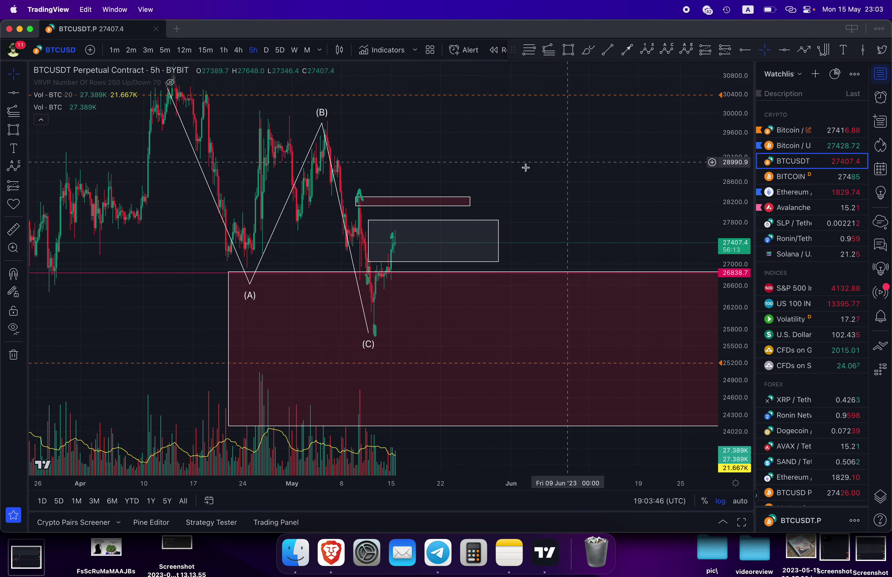
{"action": "left_click", "coordinate": [295, 188]}
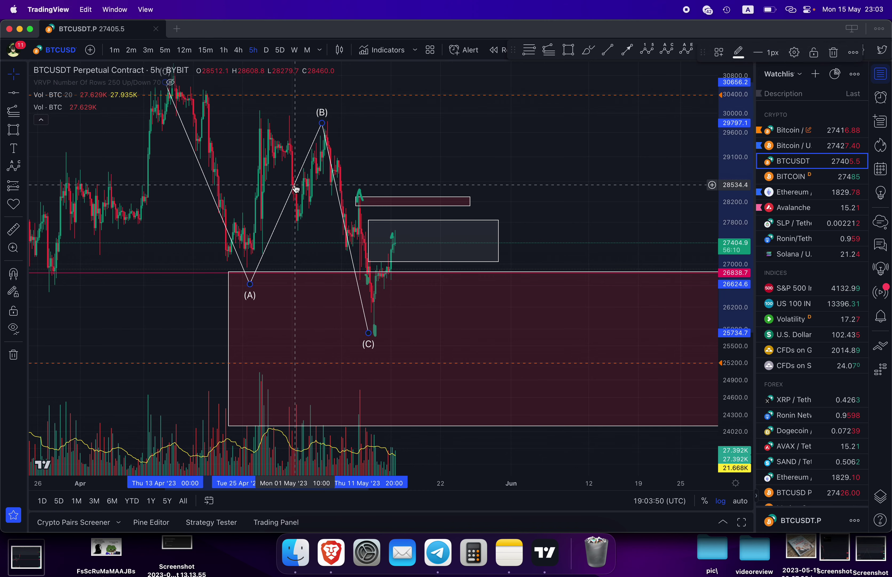
{"action": "key", "text": "BackSpace"}
Draw a downward Elliott impulse wave from about 29,838 through 28,319, 29,092, 25,578 and 27,581 to 25,308, starting at the early May peak
{"action": "scroll", "coordinate": [472, 149], "scroll_direction": "up", "scroll_amount": 3}
{"action": "left_click_drag", "start_coordinate": [281, 159], "coordinate": [416, 161]}
{"action": "left_click_drag", "start_coordinate": [743, 311], "coordinate": [744, 227]}
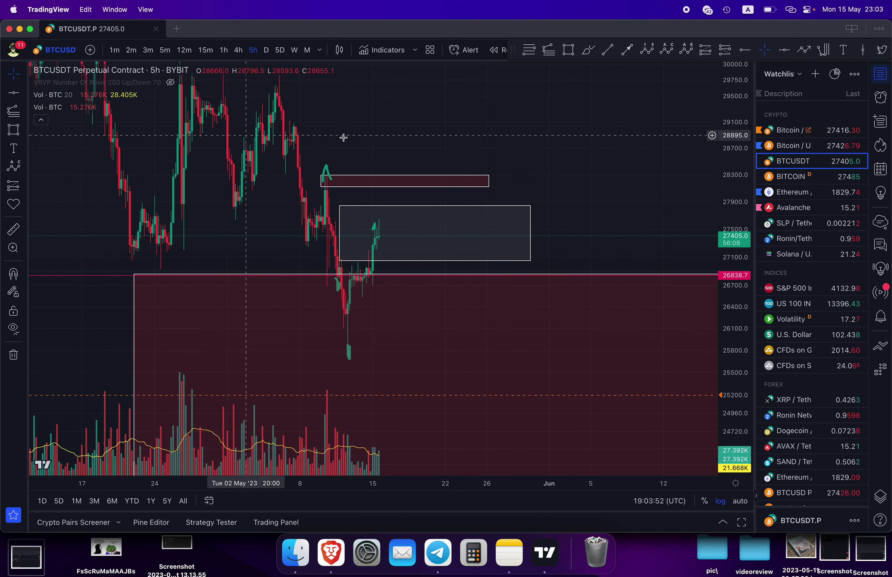
{"action": "left_click_drag", "start_coordinate": [464, 143], "coordinate": [471, 167]}
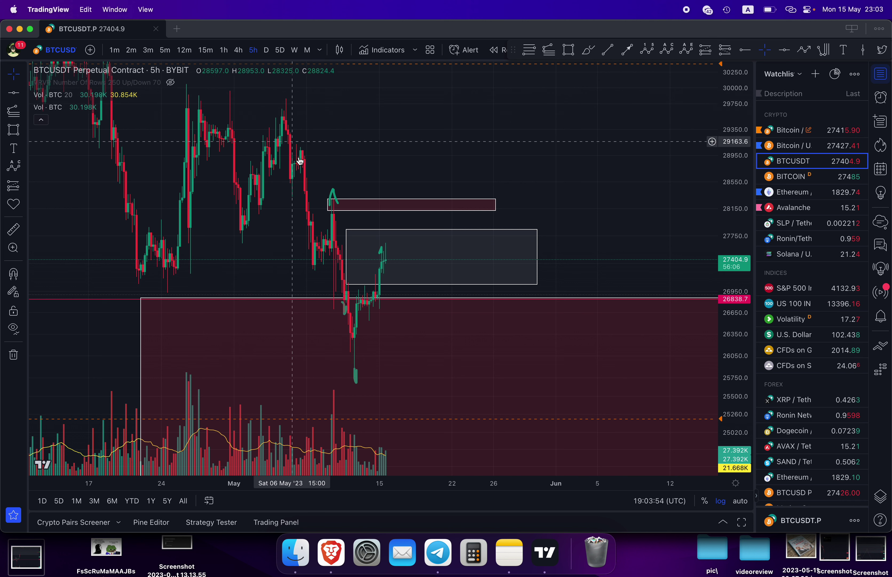
{"action": "left_click", "coordinate": [656, 53]}
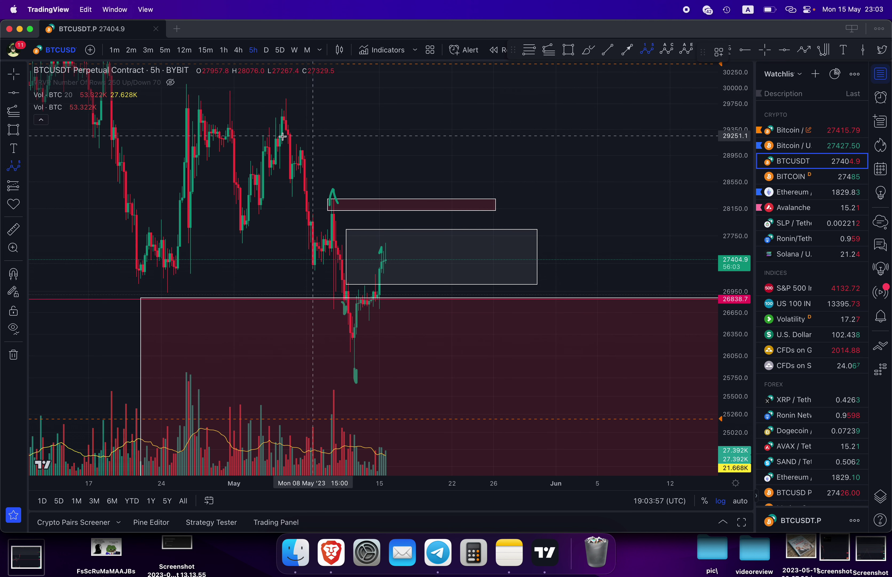
{"action": "left_click", "coordinate": [278, 99]}
{"action": "left_click", "coordinate": [291, 197]}
{"action": "left_click", "coordinate": [302, 146]}
{"action": "left_click", "coordinate": [351, 391]}
{"action": "left_click", "coordinate": [388, 246]}
{"action": "left_click", "coordinate": [431, 410]}
{"action": "mouse_move", "coordinate": [394, 249]}
{"action": "left_mouse_down"}
{"action": "mouse_move", "coordinate": [406, 248]}
{"action": "mouse_move", "coordinate": [392, 251]}
{"action": "left_mouse_up"}
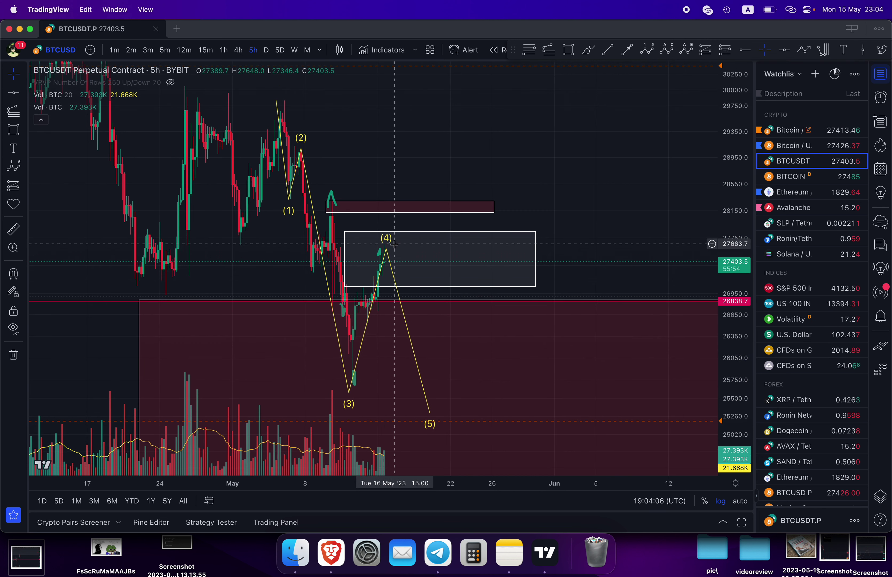
{"action": "left_click", "coordinate": [388, 255]}
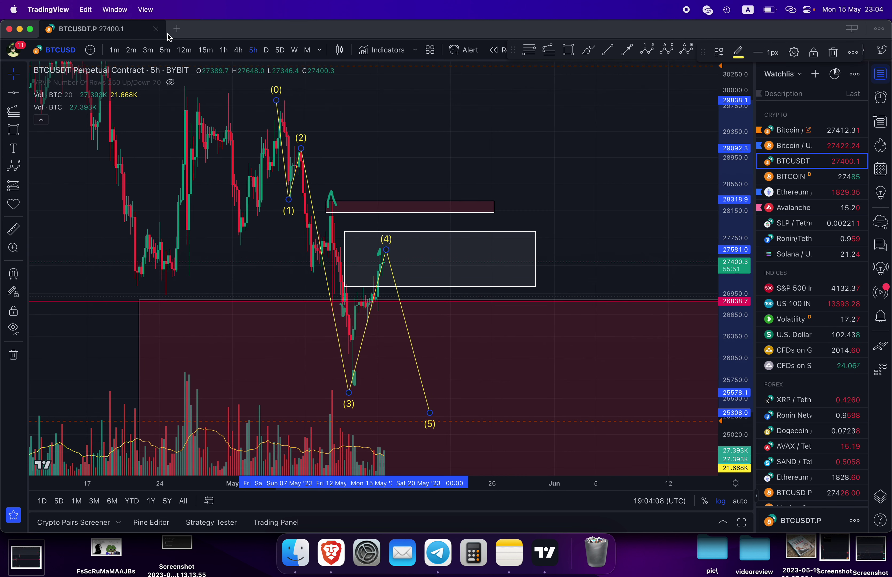
Switch the chart to the 1-hour interval and move wave point (3) to about 25,640 on 12 May
{"action": "left_click", "coordinate": [225, 52]}
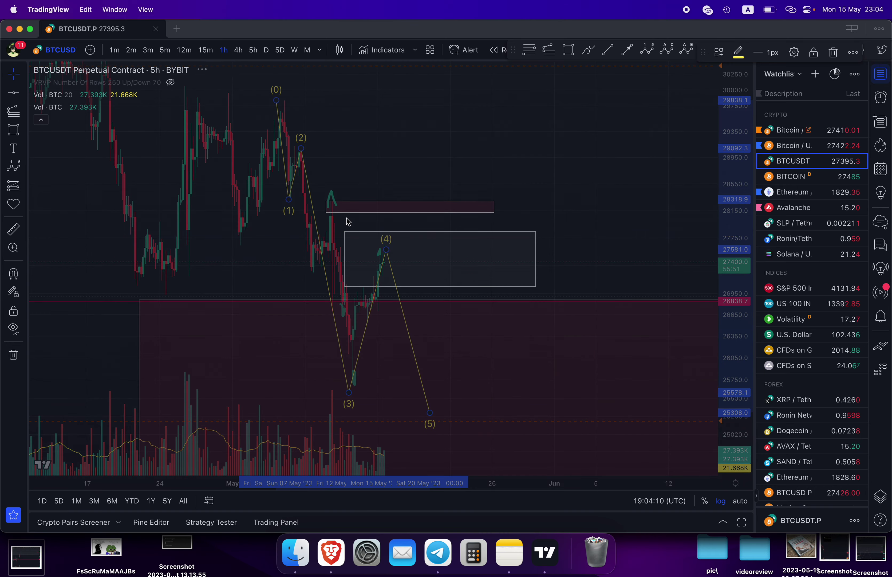
{"action": "scroll", "coordinate": [360, 175], "scroll_direction": "down", "scroll_amount": 5}
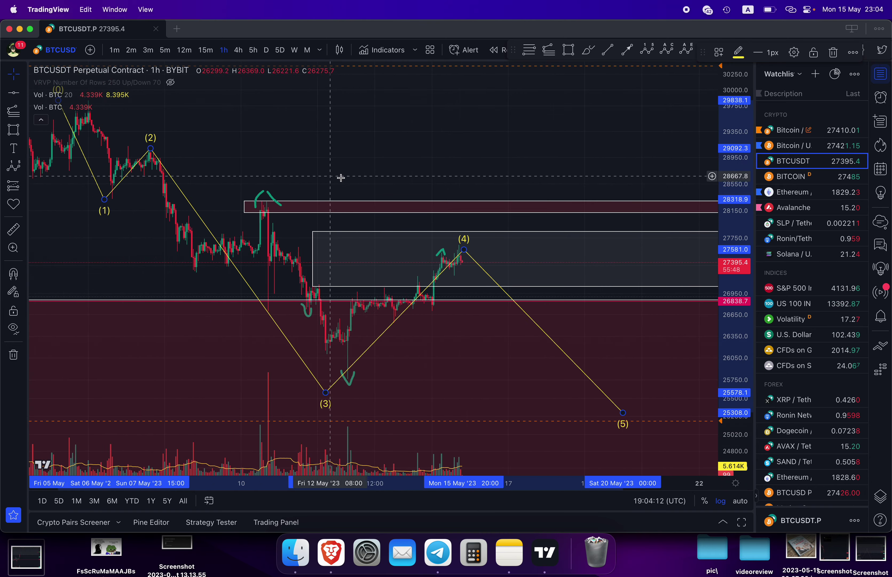
{"action": "scroll", "coordinate": [449, 163], "scroll_direction": "down", "scroll_amount": 2}
{"action": "left_click_drag", "start_coordinate": [547, 162], "coordinate": [478, 124]}
{"action": "left_click_drag", "start_coordinate": [730, 255], "coordinate": [730, 192]}
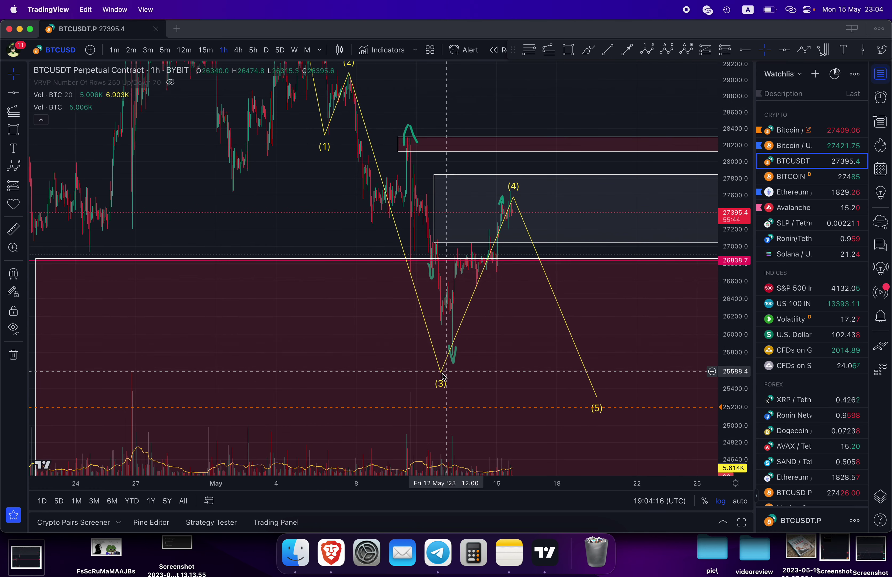
{"action": "left_click_drag", "start_coordinate": [440, 374], "coordinate": [446, 368]}
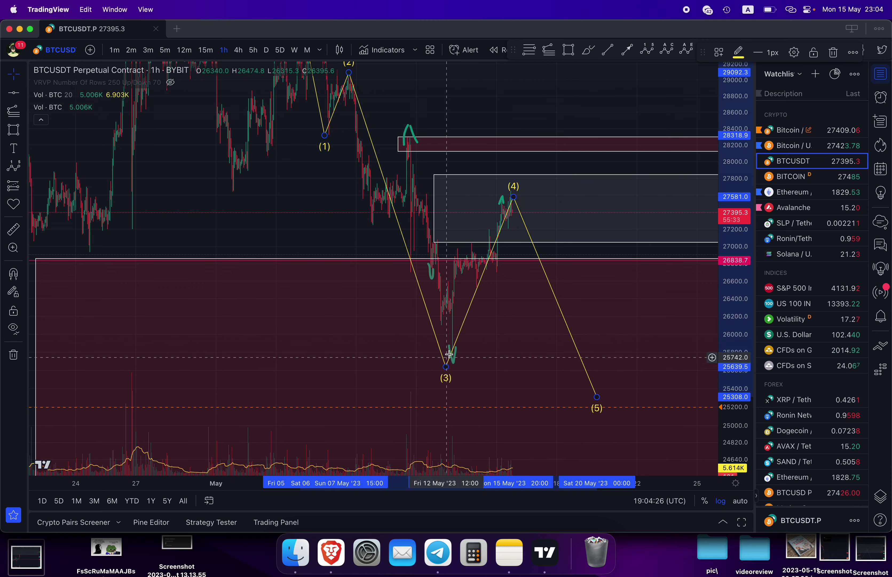
Examine the hourly price action from wave point (3) up to point (4) inside the grey rectangle
{"action": "scroll", "coordinate": [412, 300], "scroll_direction": "right", "scroll_amount": 5}
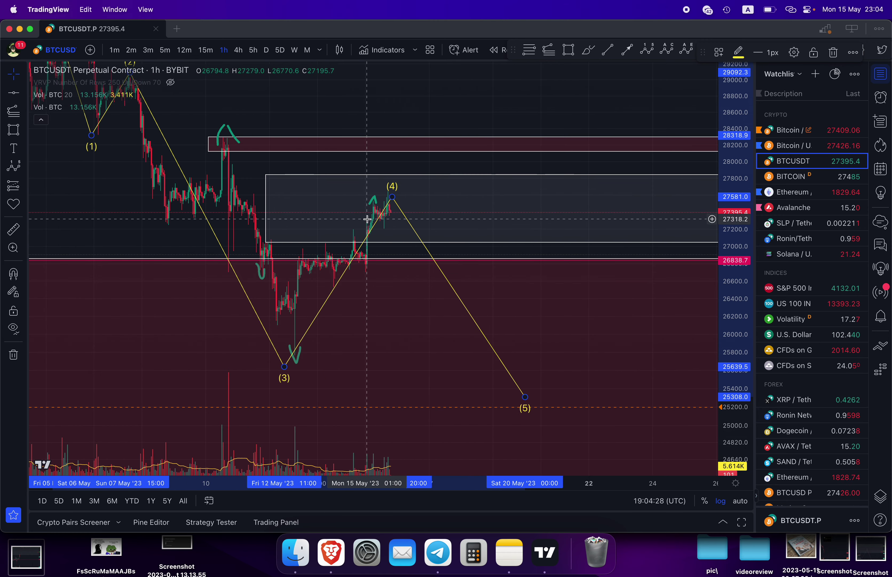
{"action": "scroll", "coordinate": [381, 220], "scroll_direction": "up", "scroll_amount": 5}
{"action": "left_click_drag", "start_coordinate": [233, 159], "coordinate": [374, 148]}
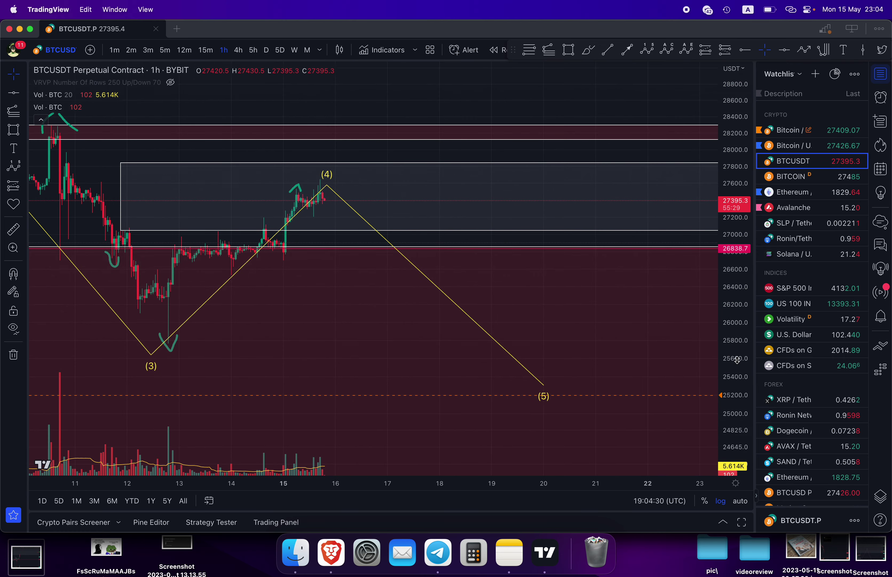
{"action": "left_click_drag", "start_coordinate": [737, 359], "coordinate": [728, 94]}
{"action": "scroll", "coordinate": [392, 190], "scroll_direction": "up", "scroll_amount": 5}
{"action": "left_click_drag", "start_coordinate": [105, 149], "coordinate": [446, 183]}
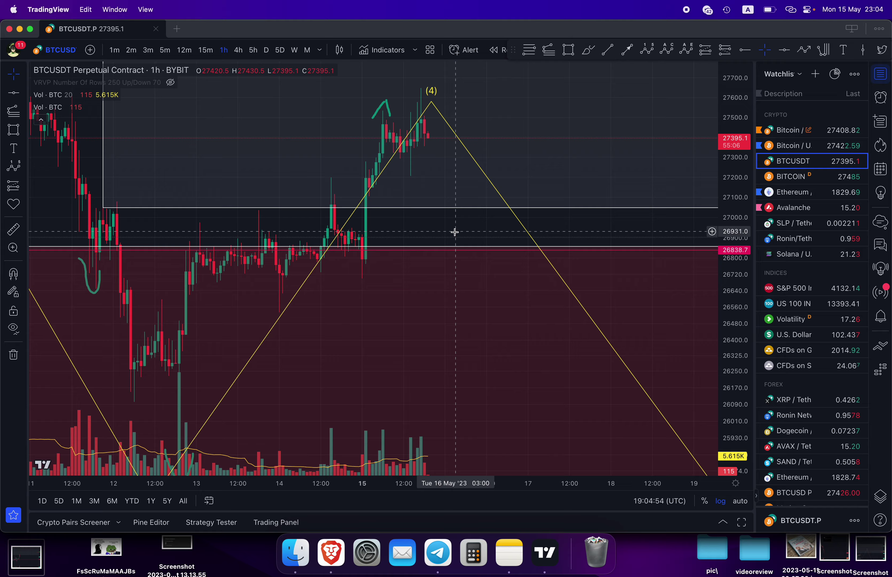
{"action": "scroll", "coordinate": [454, 232], "scroll_direction": "down", "scroll_amount": 5}
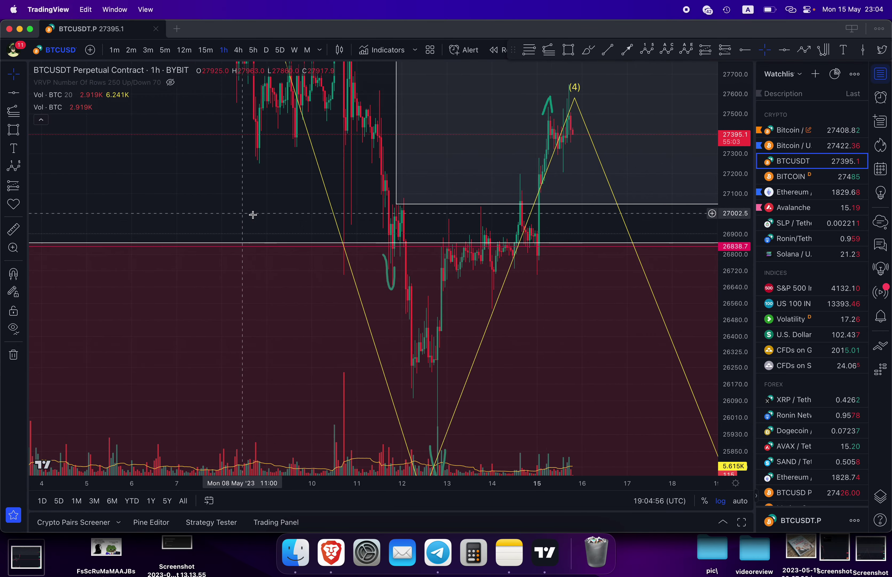
{"action": "left_click_drag", "start_coordinate": [733, 146], "coordinate": [734, 279]}
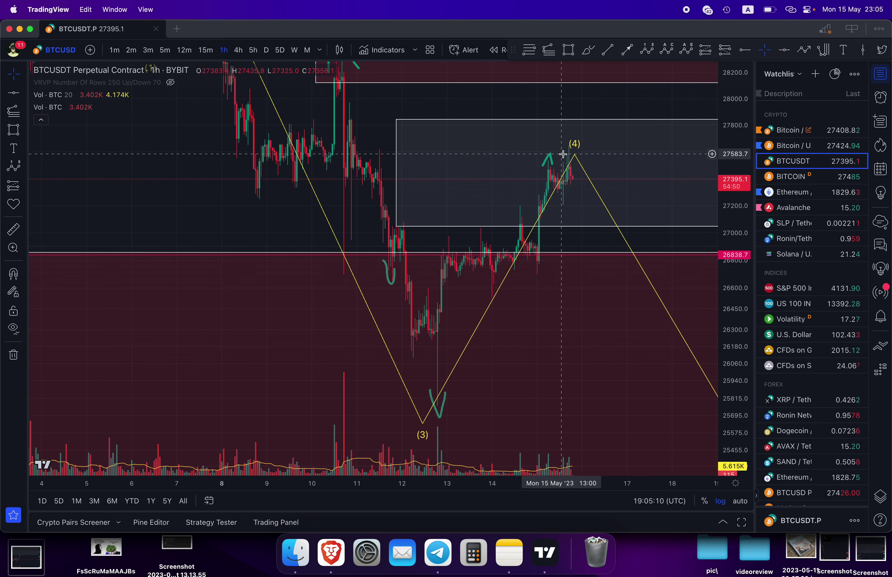
{"action": "left_click_drag", "start_coordinate": [578, 113], "coordinate": [497, 99]}
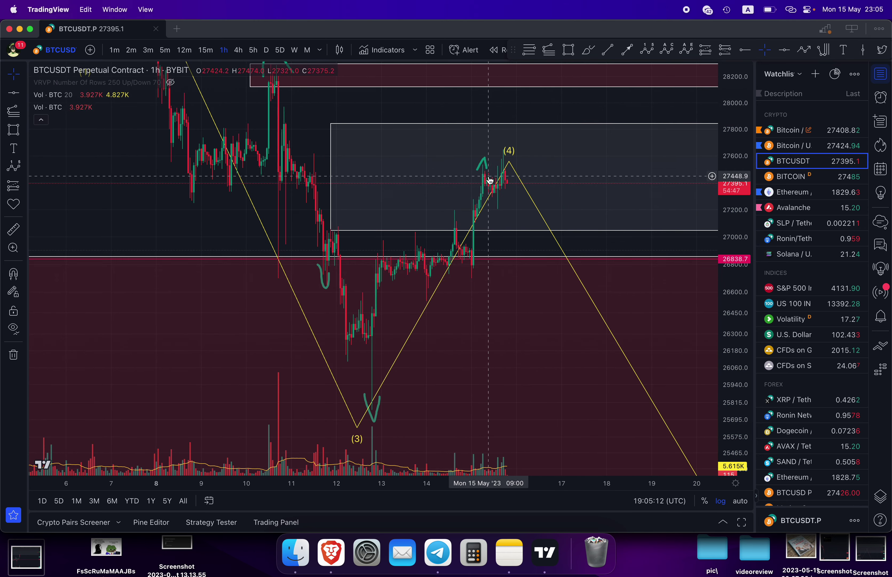
{"action": "left_click_drag", "start_coordinate": [573, 112], "coordinate": [534, 73]}
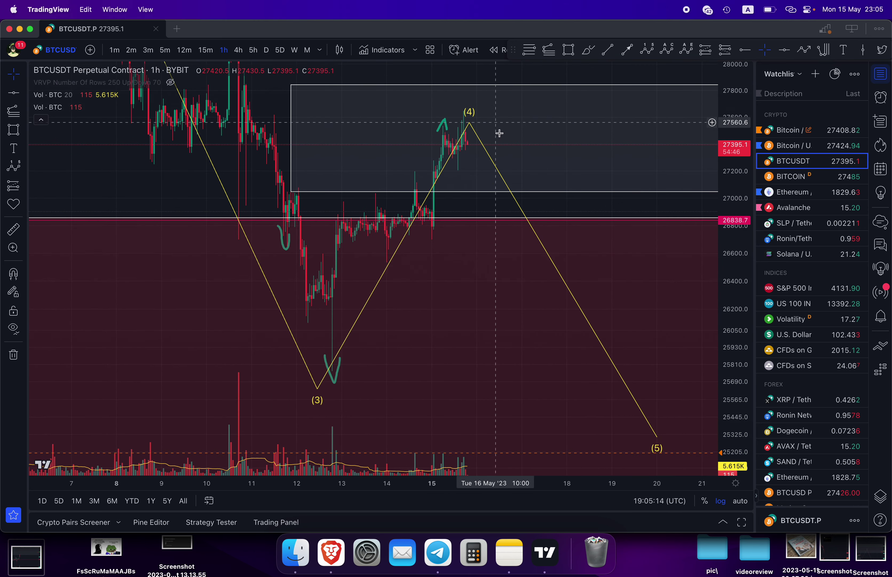
Nudge the right-hand brush stroke of the green peak mark above the 10 May high slightly later and lower
{"action": "left_click_drag", "start_coordinate": [147, 167], "coordinate": [280, 261]}
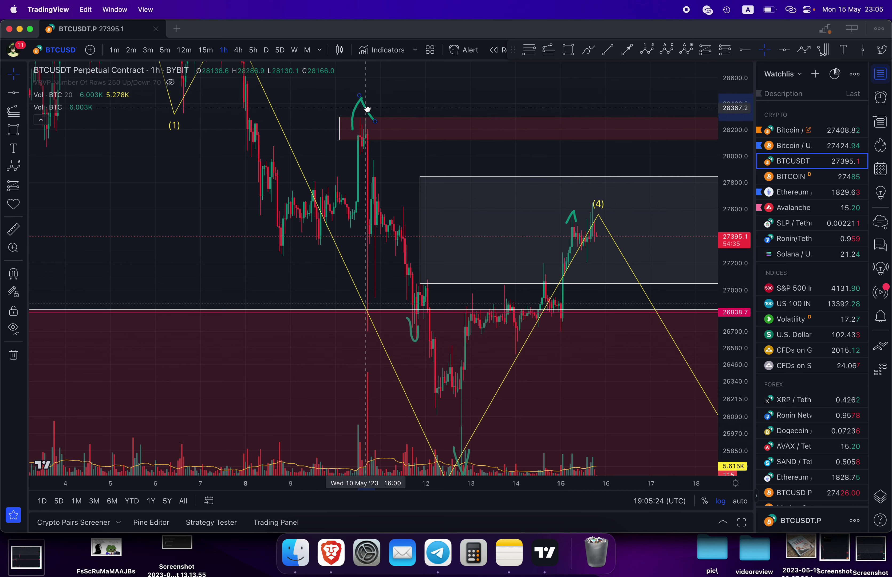
{"action": "left_click_drag", "start_coordinate": [367, 108], "coordinate": [371, 110]}
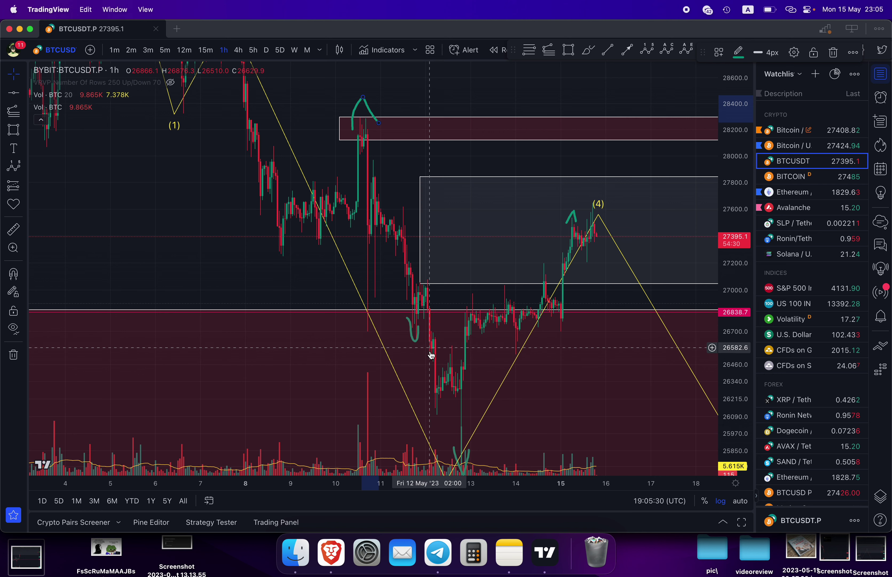
Raise wave point (4) of the Elliott impulse to about 27,588, slightly later on 15 May
{"action": "left_click_drag", "start_coordinate": [220, 219], "coordinate": [166, 70]}
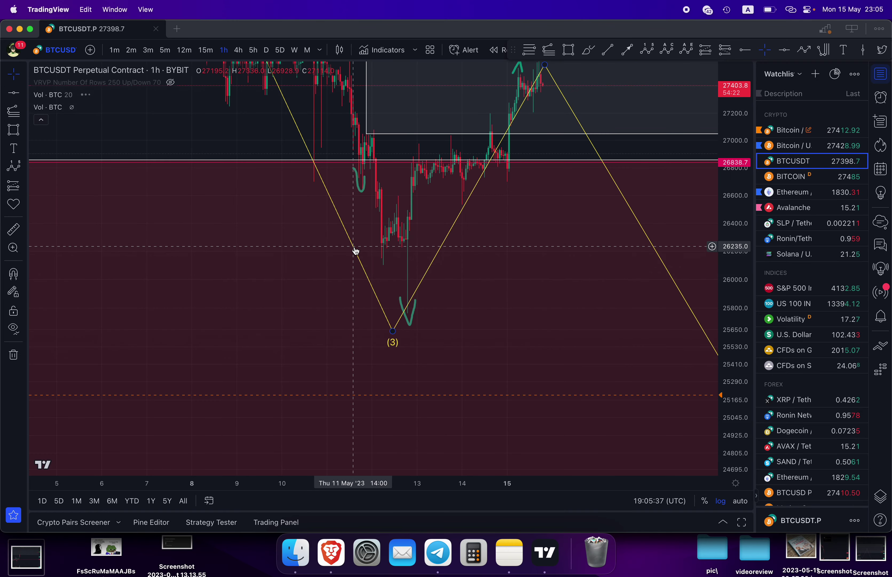
{"action": "left_click_drag", "start_coordinate": [212, 139], "coordinate": [202, 257]}
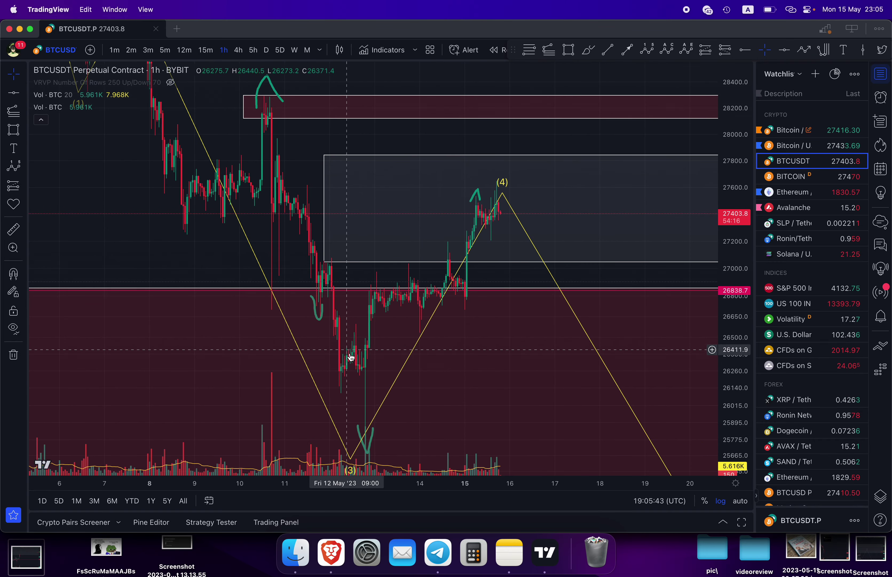
{"action": "left_click_drag", "start_coordinate": [116, 249], "coordinate": [107, 181]}
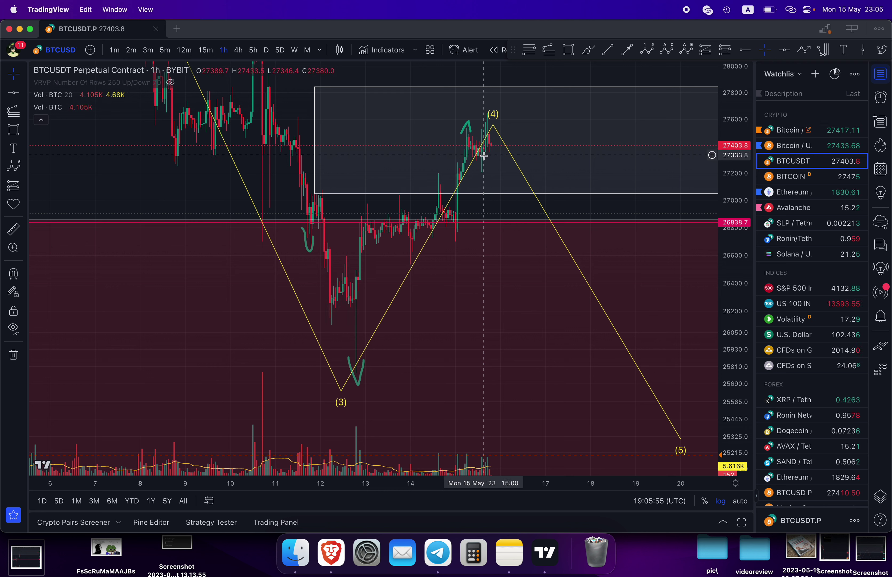
{"action": "left_click_drag", "start_coordinate": [494, 126], "coordinate": [497, 121]}
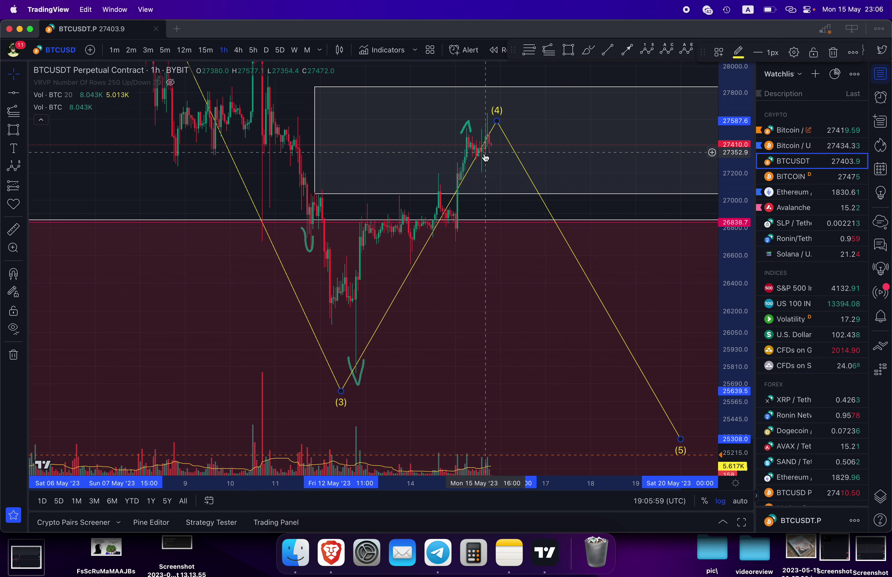
Examine the hourly price action around wave points (3) to (5), the grey rectangle and the red zone above it
{"action": "left_click_drag", "start_coordinate": [460, 79], "coordinate": [438, 95]}
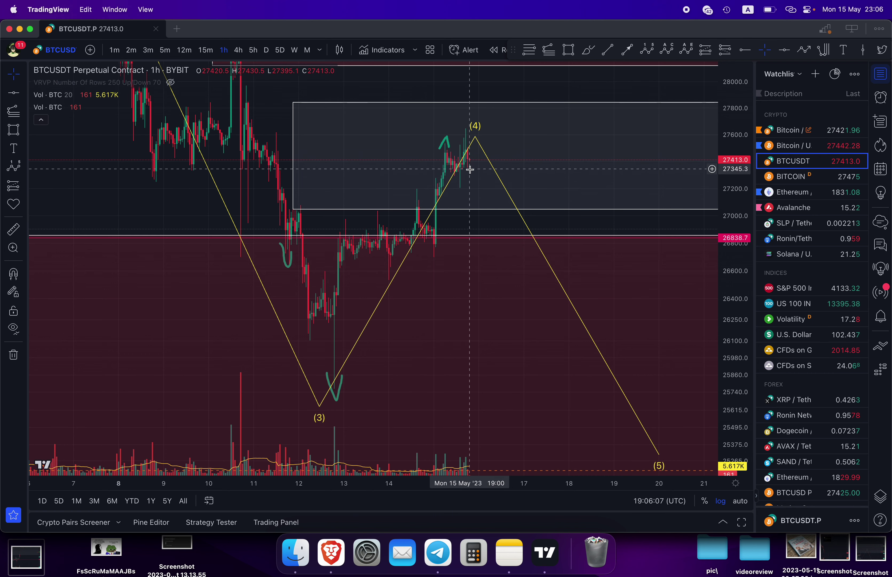
{"action": "left_click_drag", "start_coordinate": [429, 87], "coordinate": [414, 91]}
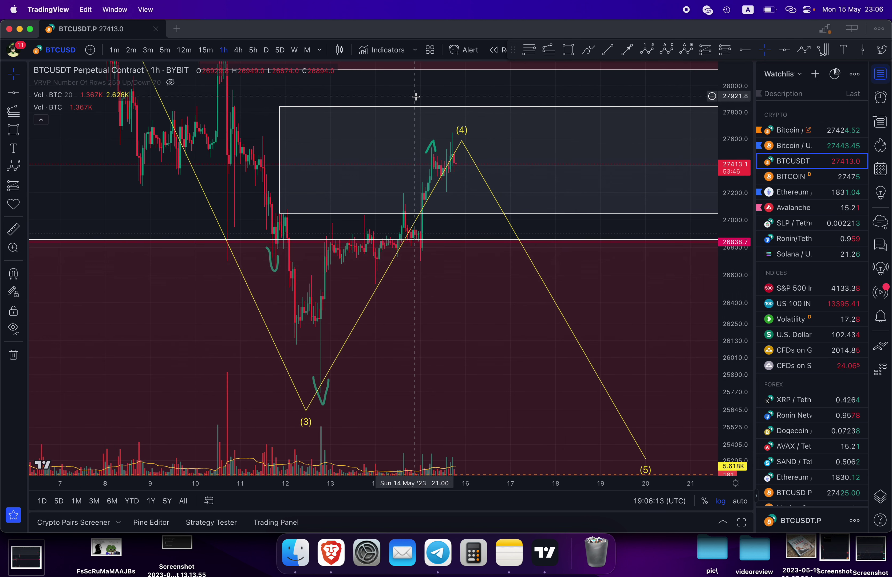
{"action": "scroll", "coordinate": [456, 144], "scroll_direction": "up", "scroll_amount": 2}
{"action": "scroll", "coordinate": [456, 144], "scroll_direction": "down", "scroll_amount": 3}
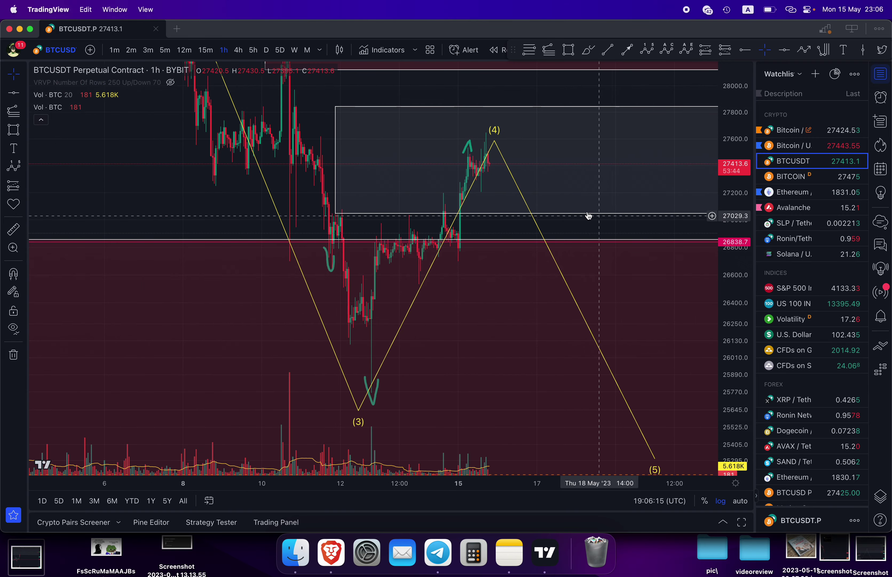
{"action": "scroll", "coordinate": [592, 215], "scroll_direction": "down", "scroll_amount": 3}
{"action": "left_click_drag", "start_coordinate": [735, 247], "coordinate": [737, 294]}
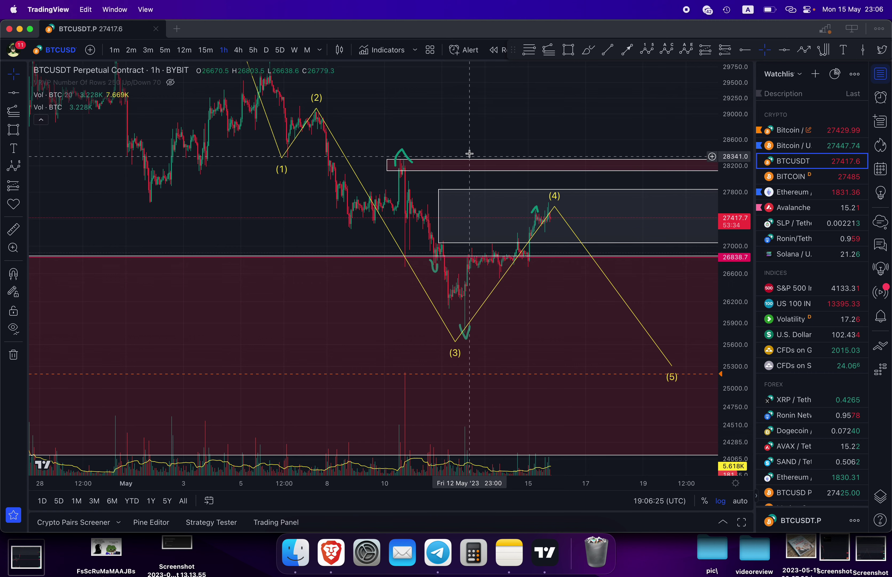
{"action": "left_click", "coordinate": [497, 171]}
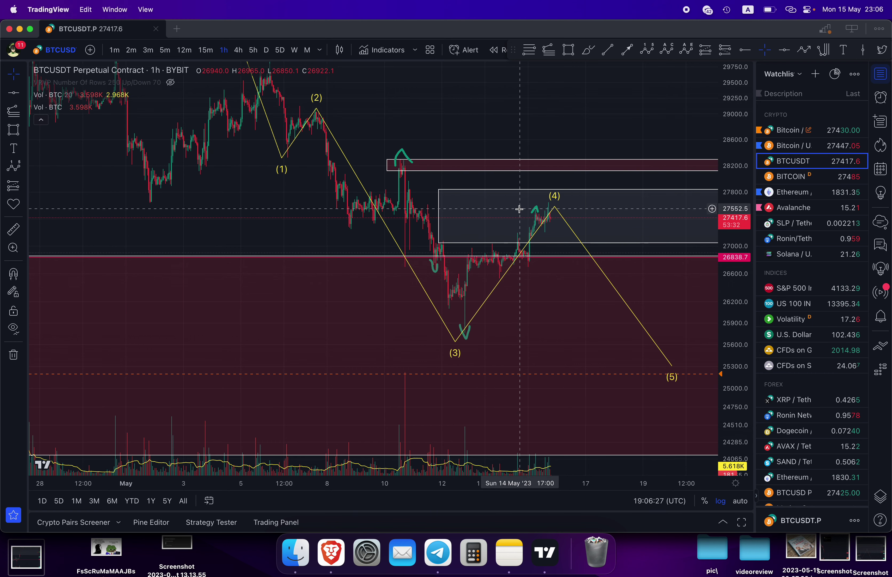
{"action": "left_click", "coordinate": [546, 136]}
{"action": "left_click_drag", "start_coordinate": [545, 136], "coordinate": [476, 146]}
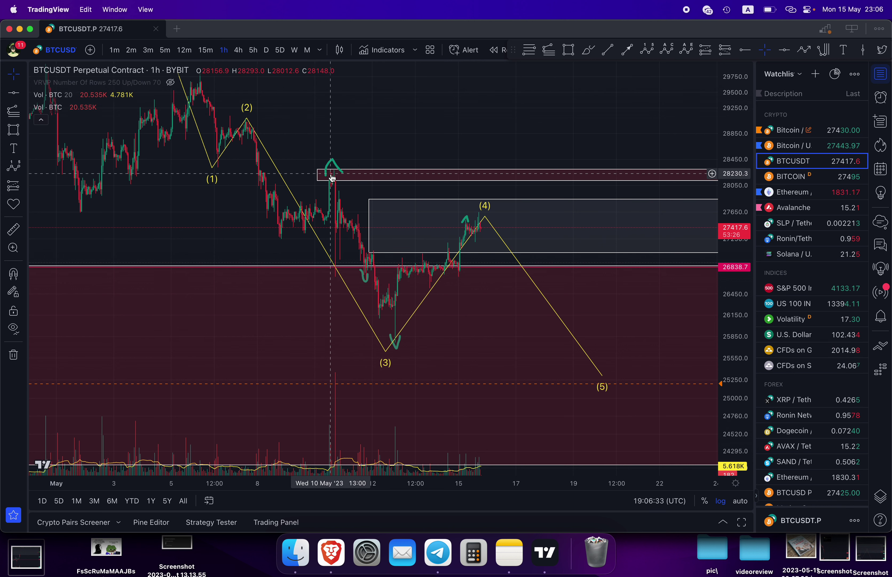
Brush a bullish path from wave point (4) through the red zone to an arrowhead near 29,500, and undo the strokes
{"action": "left_click", "coordinate": [588, 50]}
{"action": "mouse_move", "coordinate": [475, 226]}
{"action": "left_mouse_down"}
{"action": "mouse_move", "coordinate": [566, 164]}
{"action": "mouse_move", "coordinate": [583, 164]}
{"action": "mouse_move", "coordinate": [614, 91]}
{"action": "left_mouse_up"}
{"action": "left_click_drag", "start_coordinate": [624, 91], "coordinate": [642, 110]}
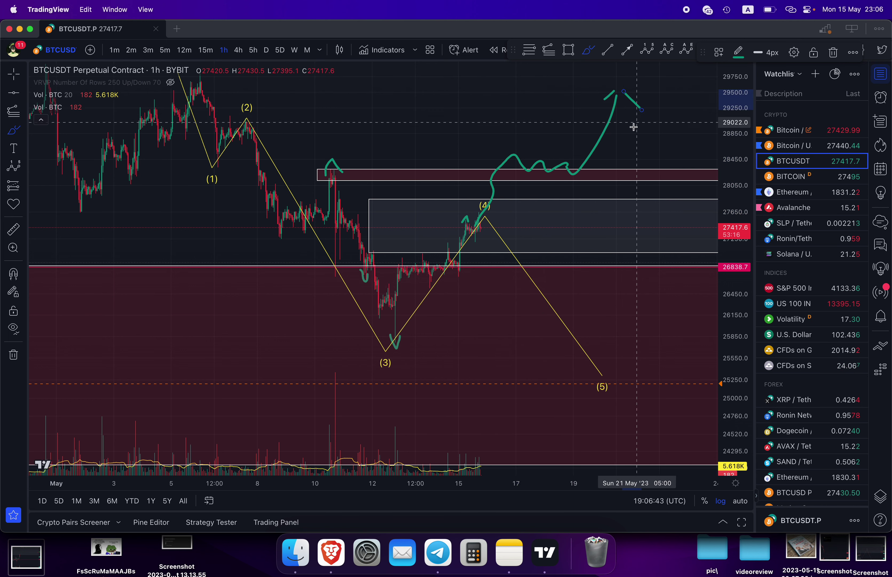
{"action": "key", "text": "super+z"}
{"action": "key", "text": "super+z"}
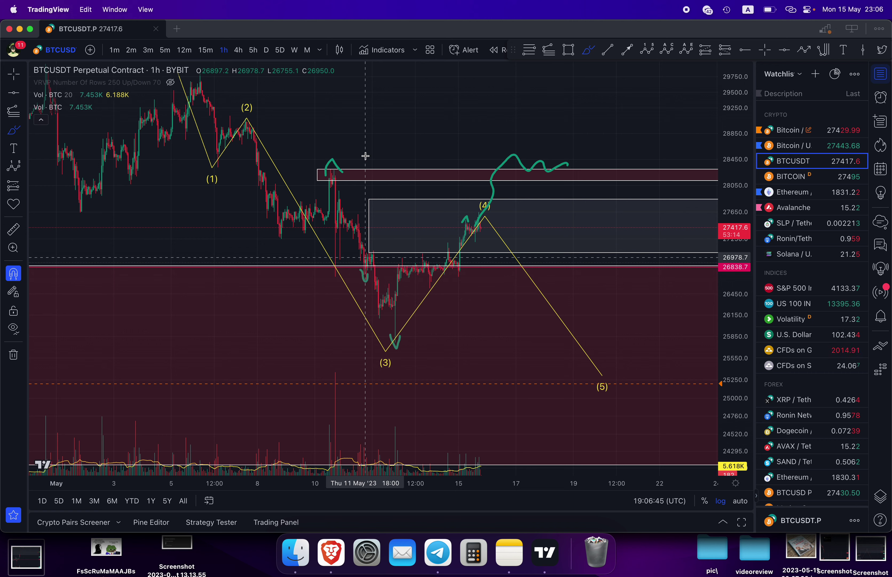
{"action": "left_click", "coordinate": [14, 74]}
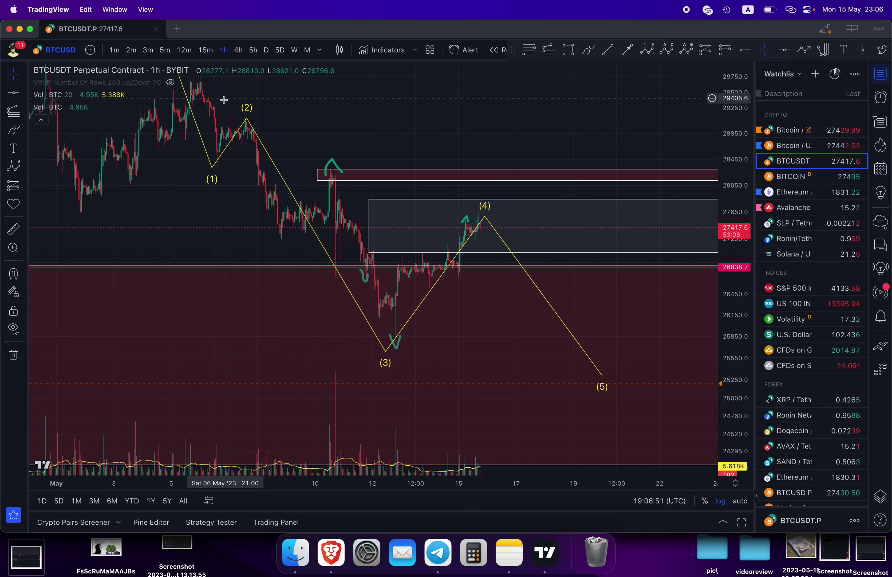
Examine the wider hourly chart from late April, comparing the Elliott impulse with both zones and the horizontal level near 31,400
{"action": "left_click_drag", "start_coordinate": [154, 90], "coordinate": [430, 139]}
{"action": "left_click_drag", "start_coordinate": [370, 266], "coordinate": [115, 197]}
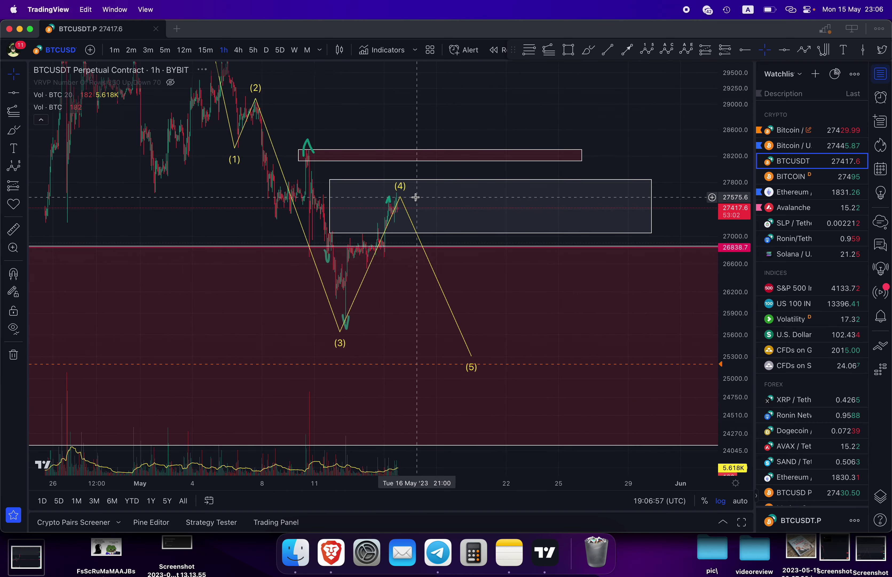
{"action": "left_click_drag", "start_coordinate": [366, 196], "coordinate": [410, 269]}
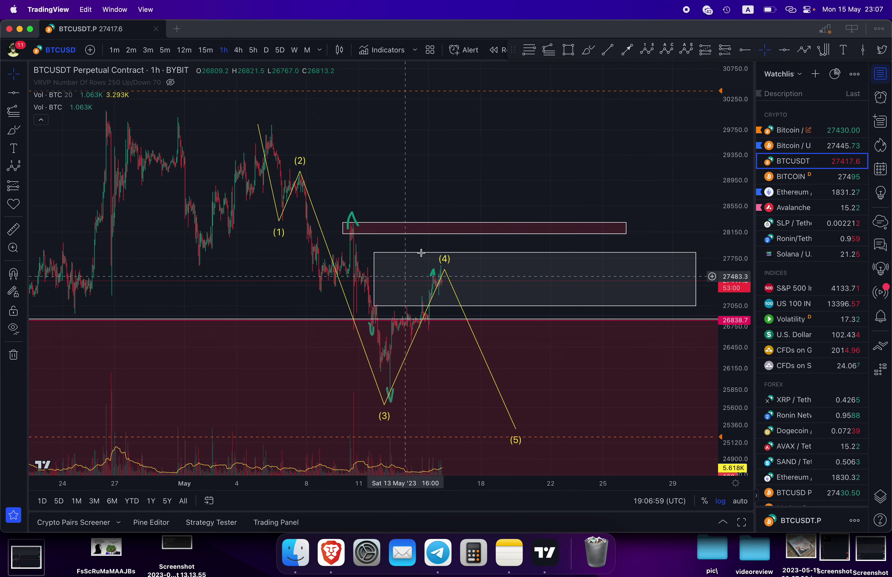
{"action": "left_click_drag", "start_coordinate": [498, 126], "coordinate": [561, 255]}
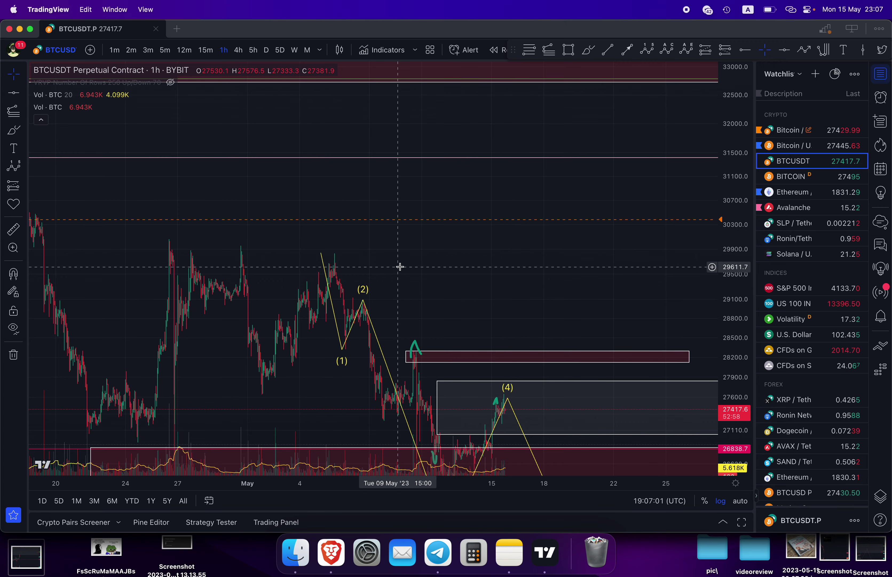
{"action": "left_click_drag", "start_coordinate": [431, 252], "coordinate": [474, 223]}
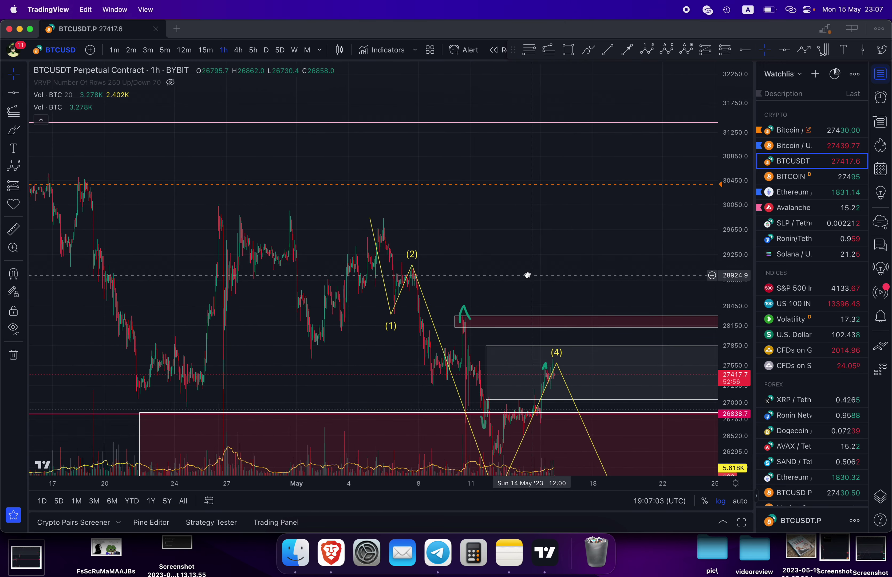
{"action": "left_click_drag", "start_coordinate": [532, 276], "coordinate": [467, 264]}
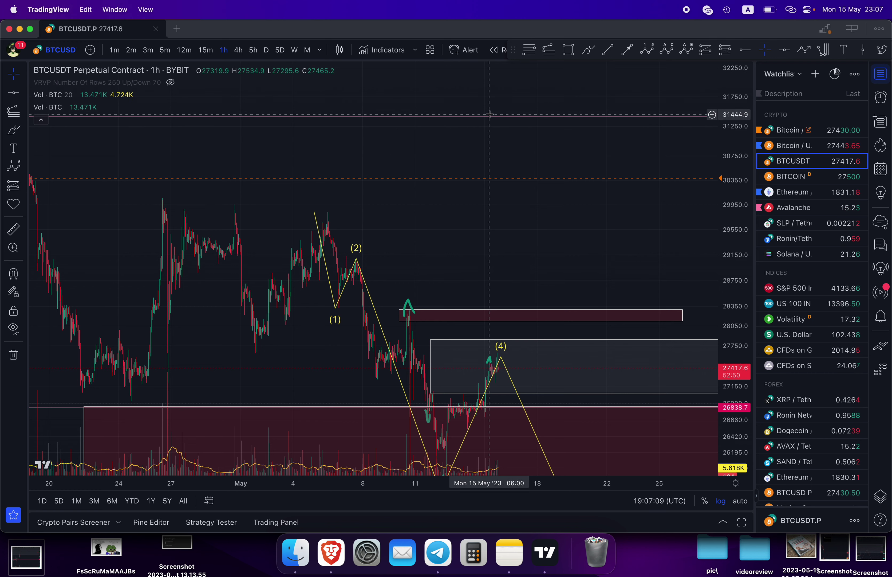
{"action": "scroll", "coordinate": [489, 115], "scroll_direction": "up", "scroll_amount": 3}
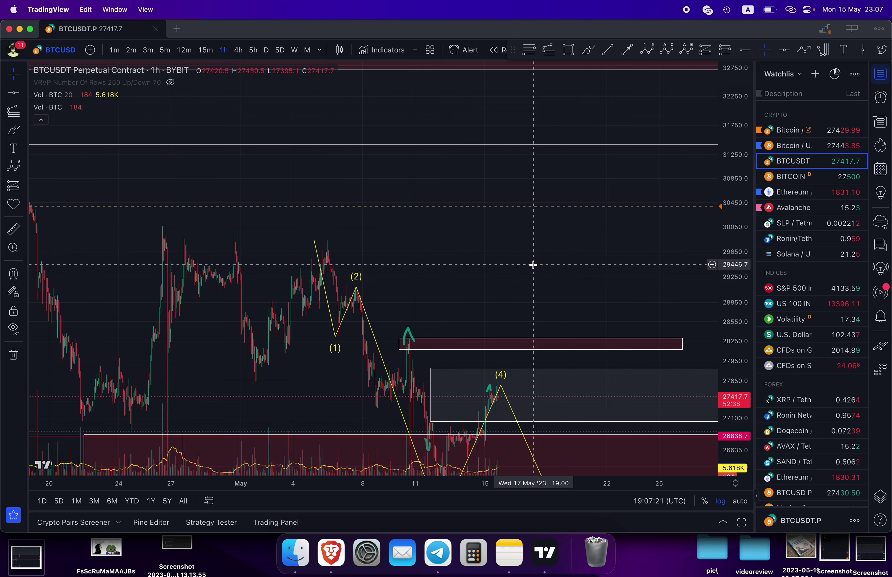
{"action": "left_click_drag", "start_coordinate": [516, 275], "coordinate": [499, 181]}
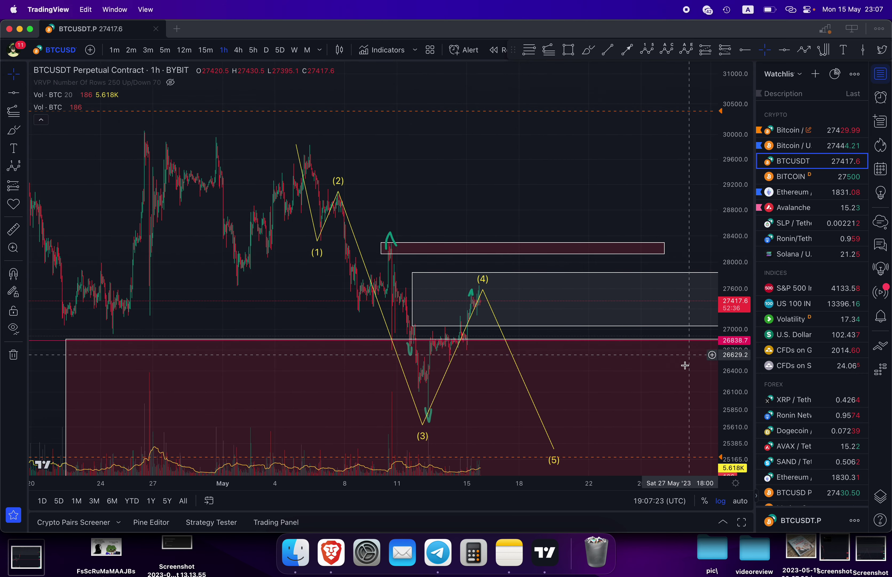
{"action": "left_click_drag", "start_coordinate": [521, 227], "coordinate": [518, 186]}
{"action": "left_click", "coordinate": [480, 242]}
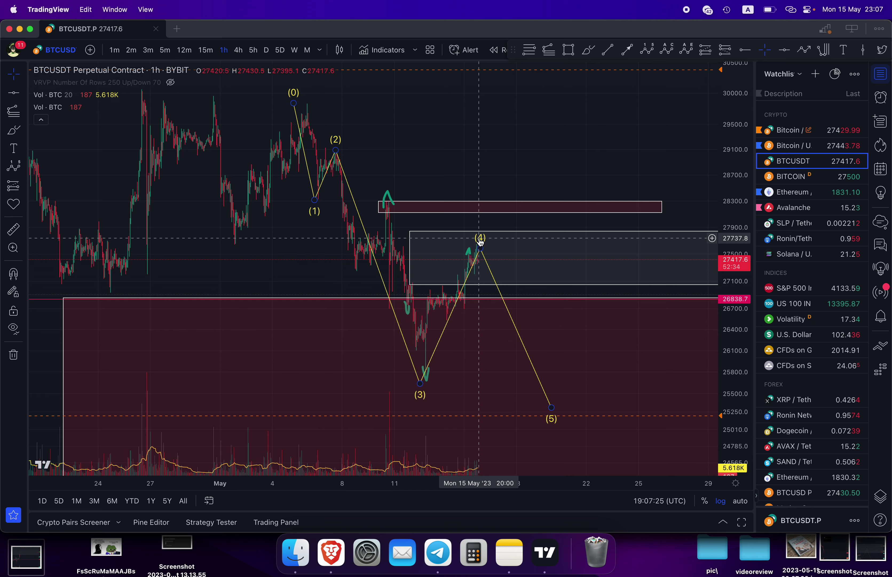
{"action": "left_click", "coordinate": [514, 193]}
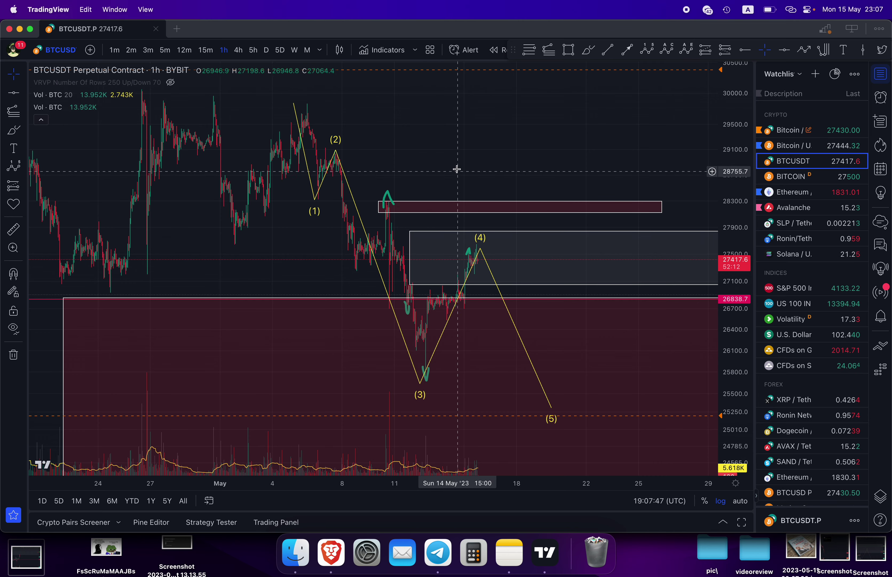
{"action": "left_click_drag", "start_coordinate": [457, 171], "coordinate": [458, 144]}
Switch to Brave, review the recent Bitcoin tweets on the trader's Twitter profile, and show the open YouTube channel page
{"action": "left_click", "coordinate": [331, 552]}
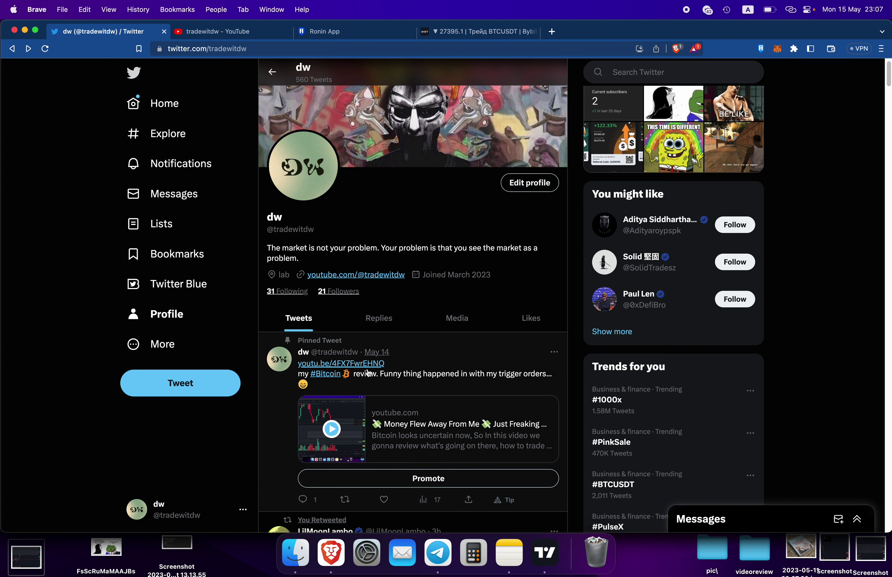
{"action": "scroll", "coordinate": [145, 412], "scroll_direction": "down", "scroll_amount": 10}
{"action": "scroll", "coordinate": [353, 337], "scroll_direction": "down", "scroll_amount": 8}
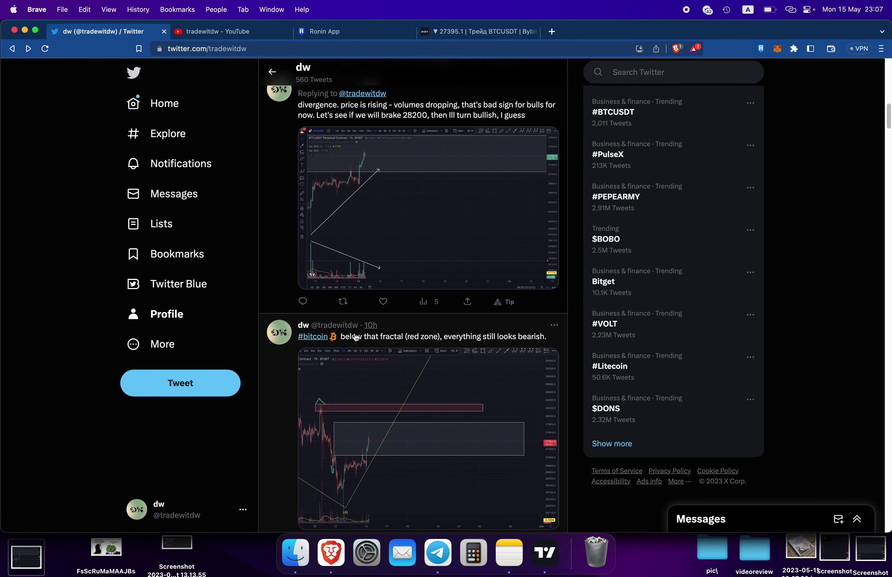
{"action": "scroll", "coordinate": [360, 335], "scroll_direction": "down", "scroll_amount": 7}
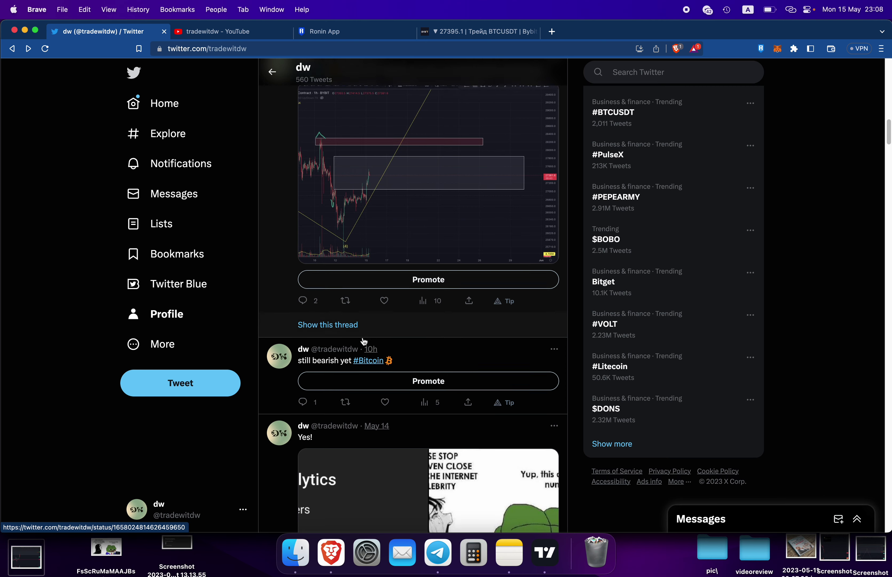
{"action": "scroll", "coordinate": [360, 339], "scroll_direction": "up", "scroll_amount": 15}
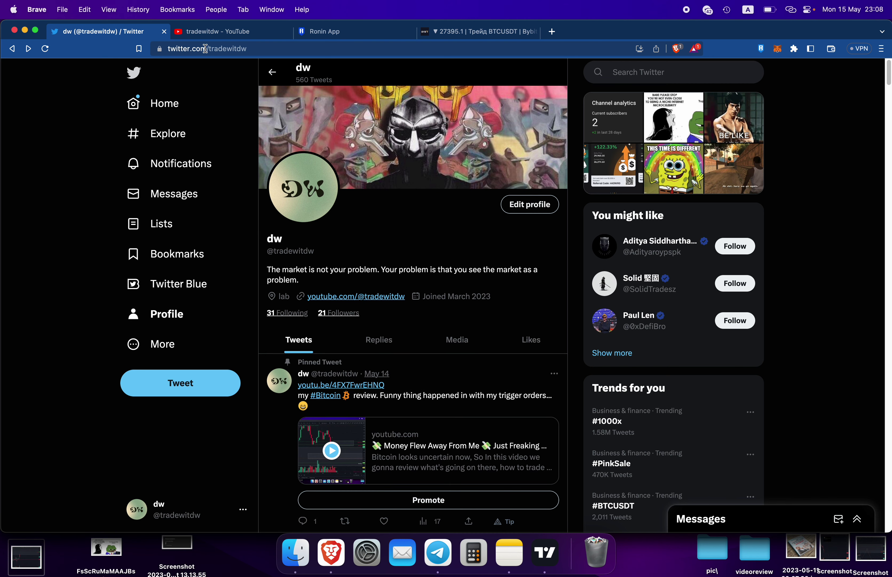
{"action": "left_click", "coordinate": [210, 31]}
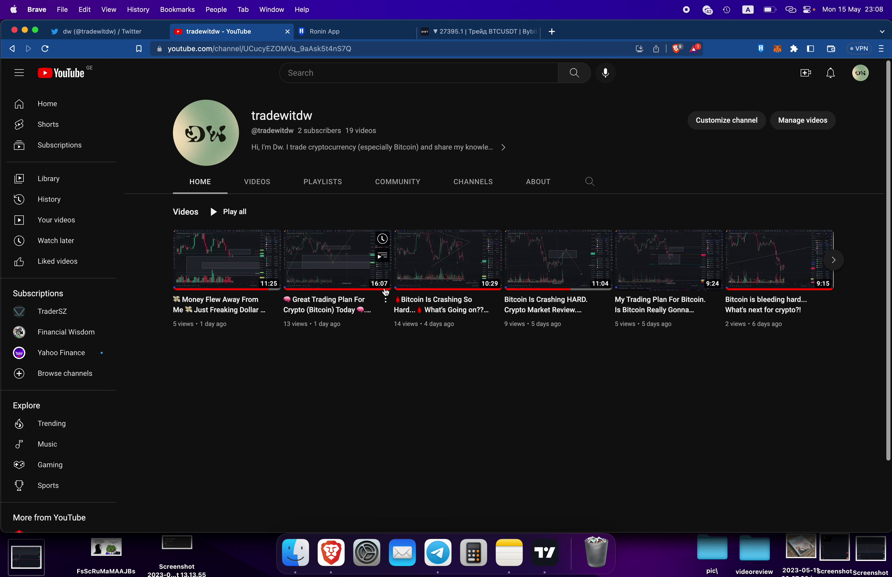